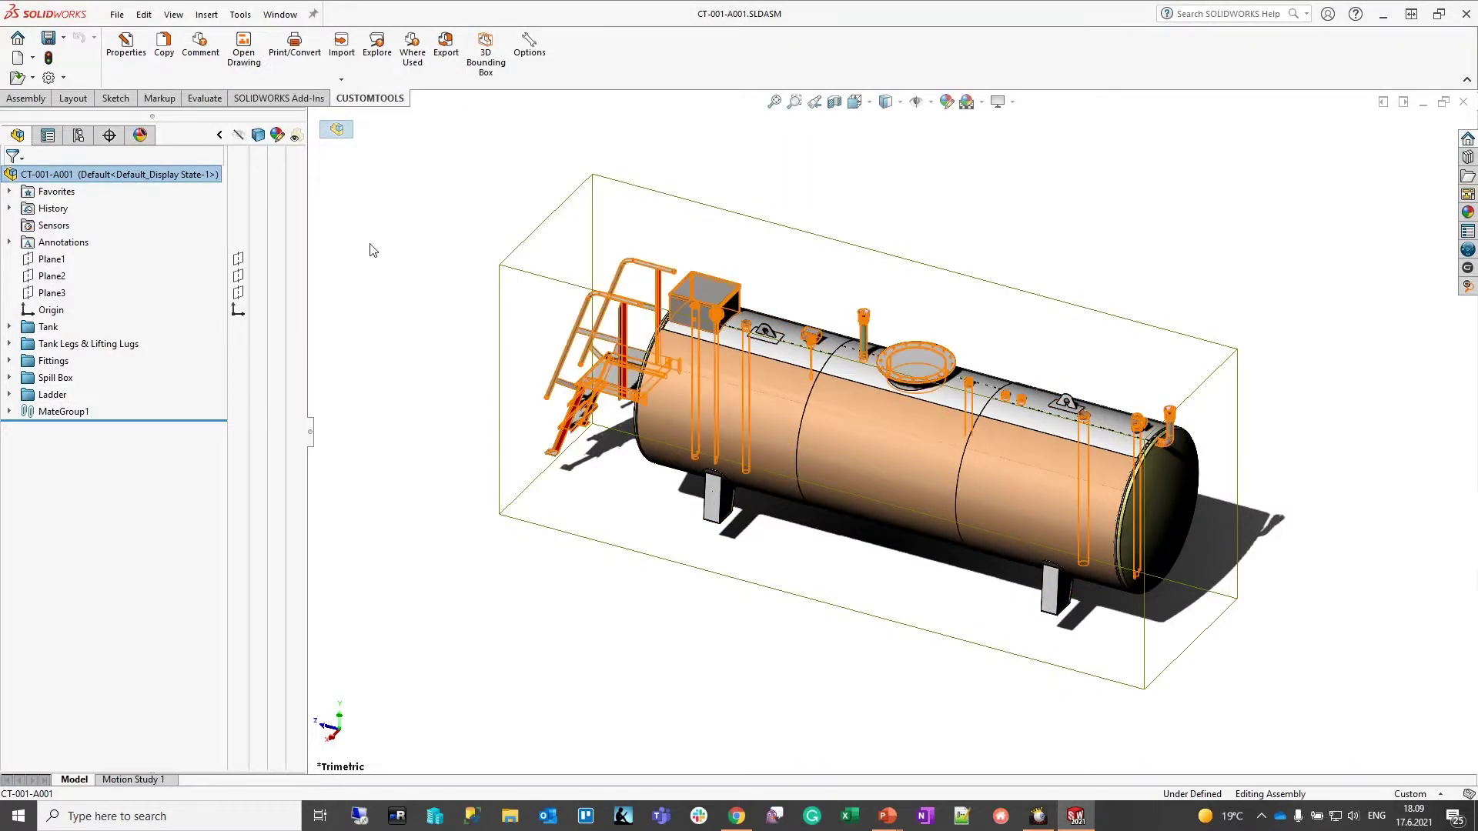
Launch the CUSTOMTOOLS Export of the tank assembly to Business Central under the BC-TEST profile
click(445, 53)
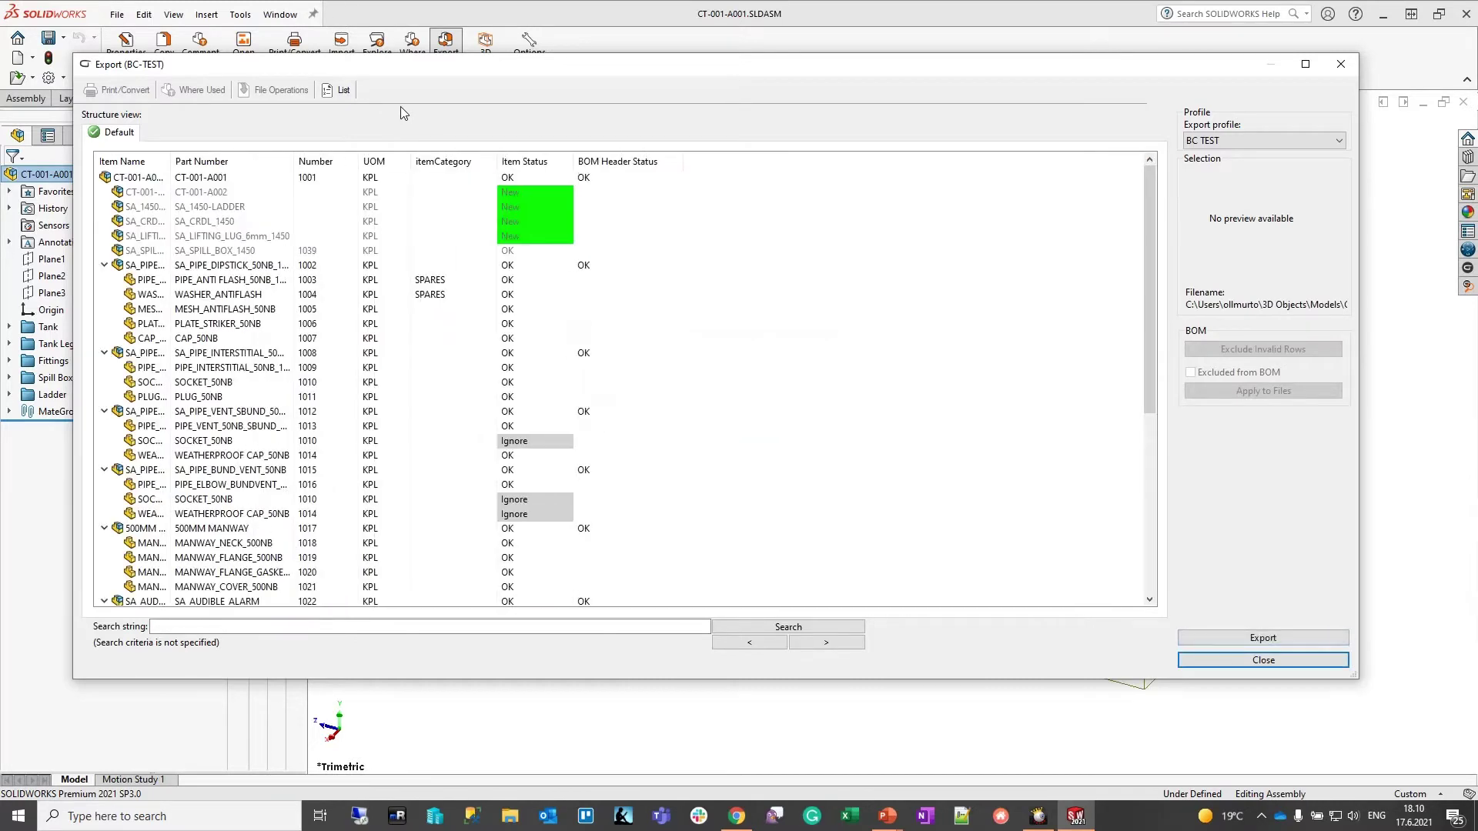
Widen the Item Name column and select the SA_PIPE_DIPSTICK_50NB_1450 subassembly row
drag(331, 177, 335, 177)
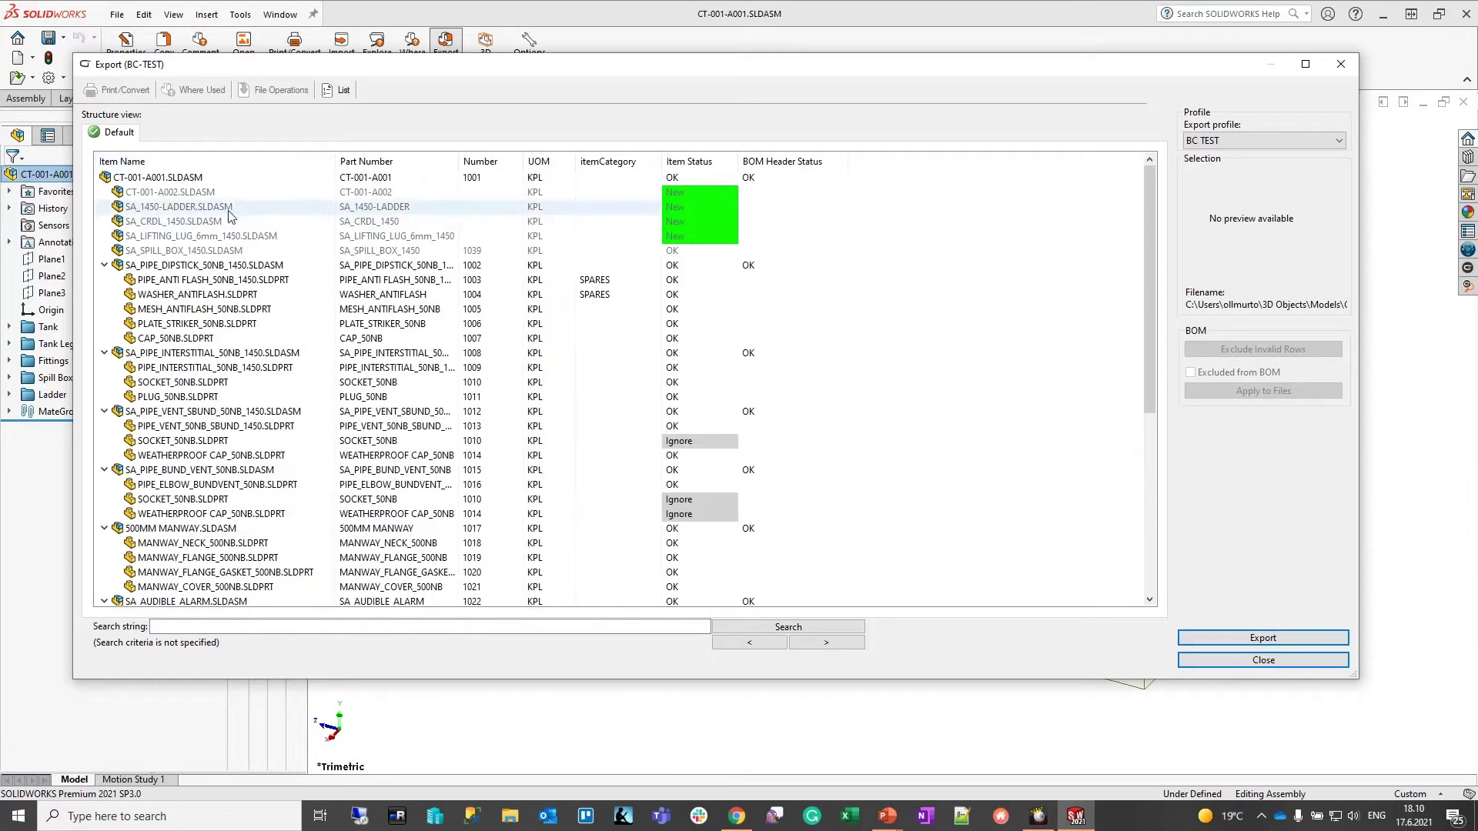
click(223, 265)
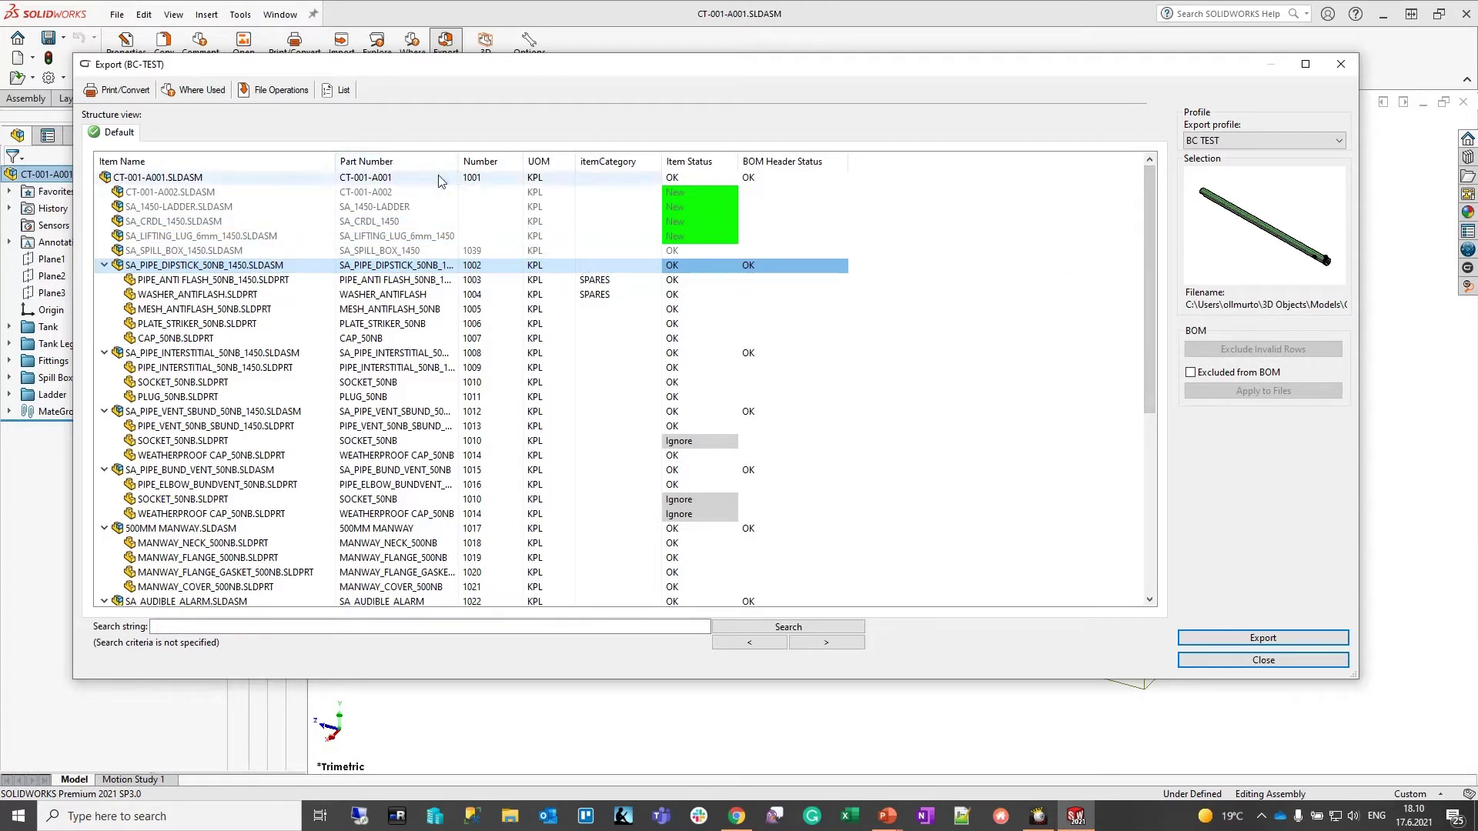
drag(1149, 267, 1146, 231)
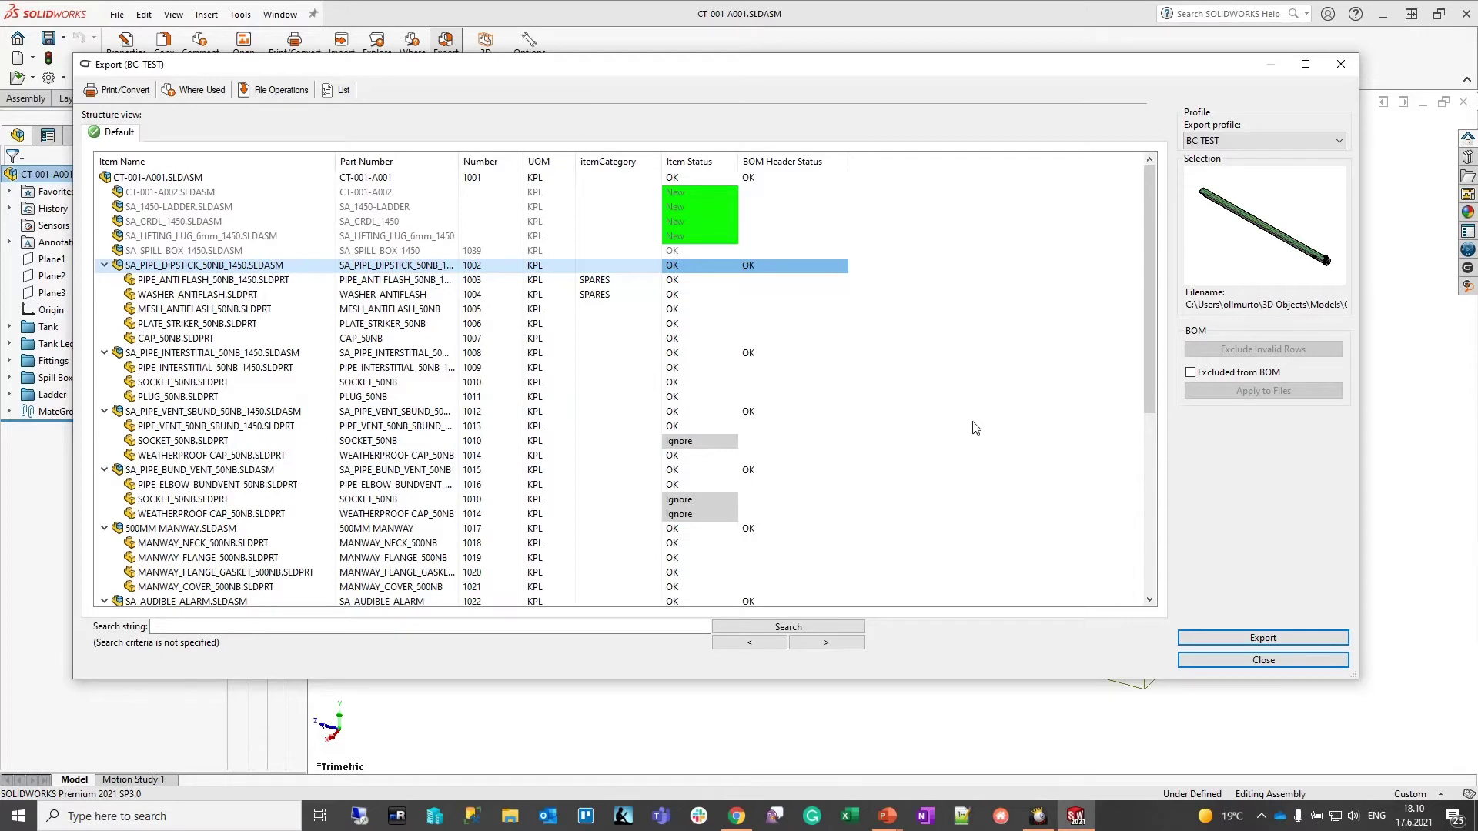
click(745, 441)
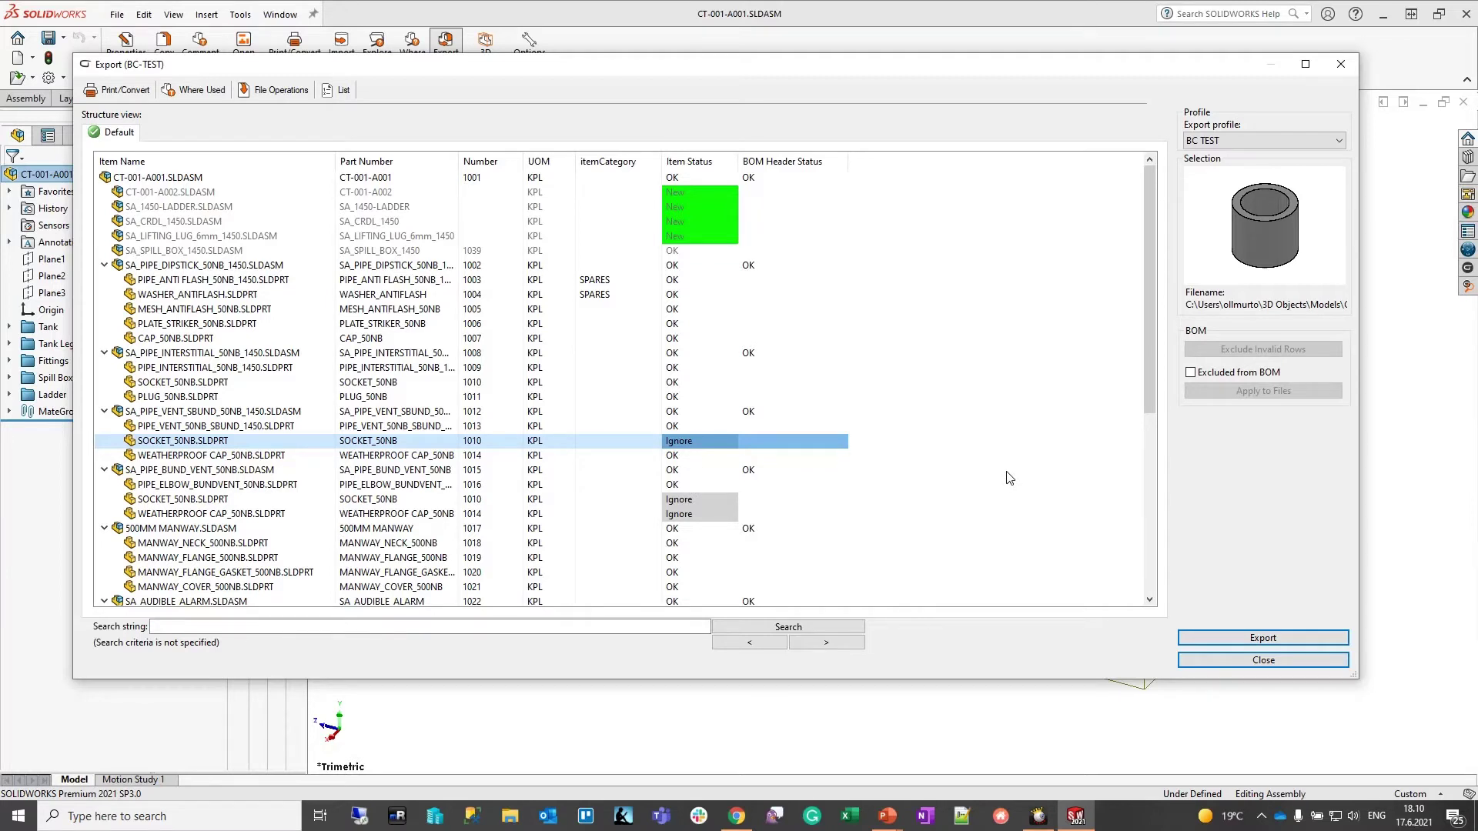
click(744, 397)
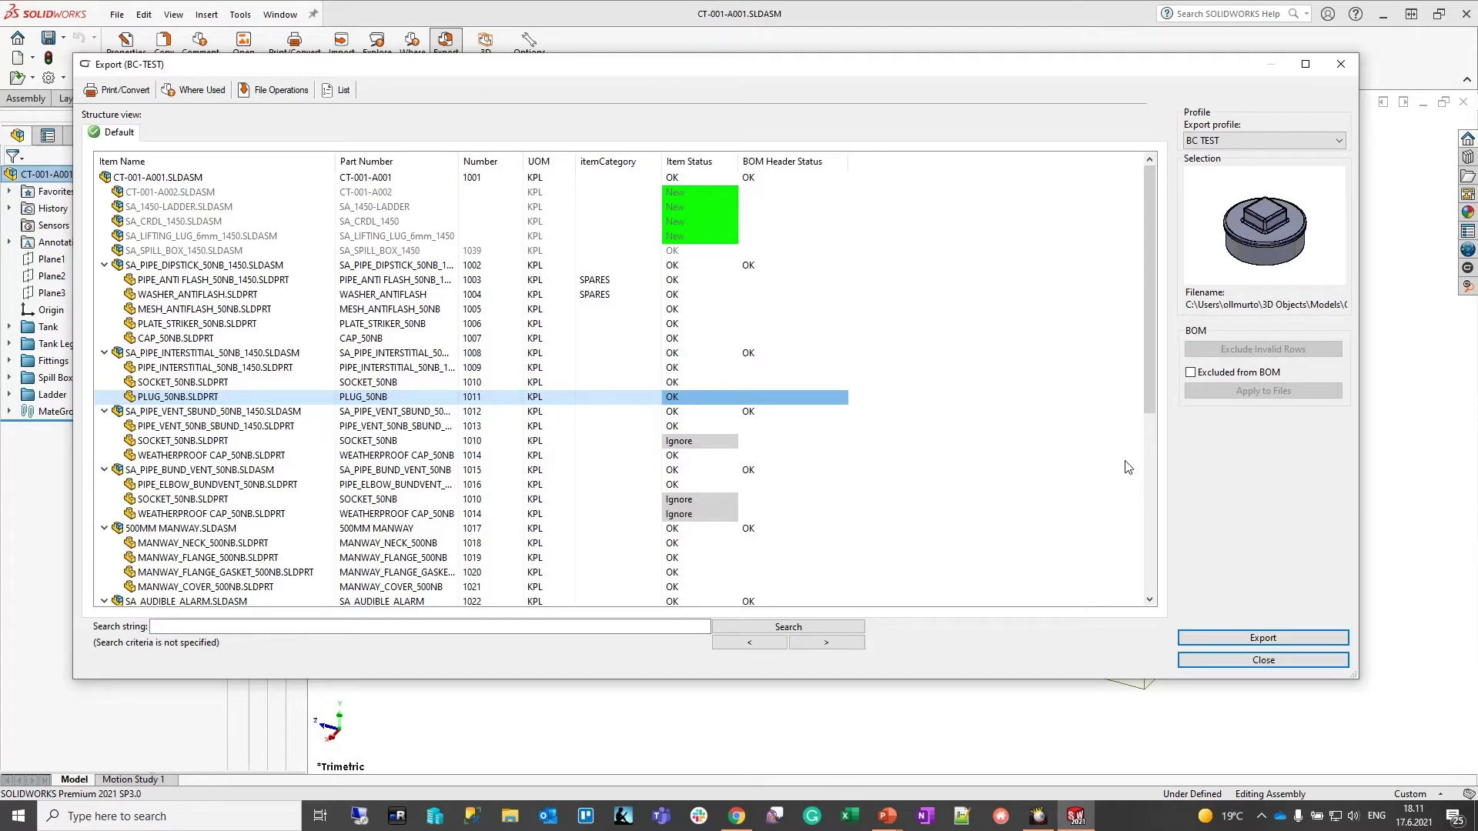
click(727, 236)
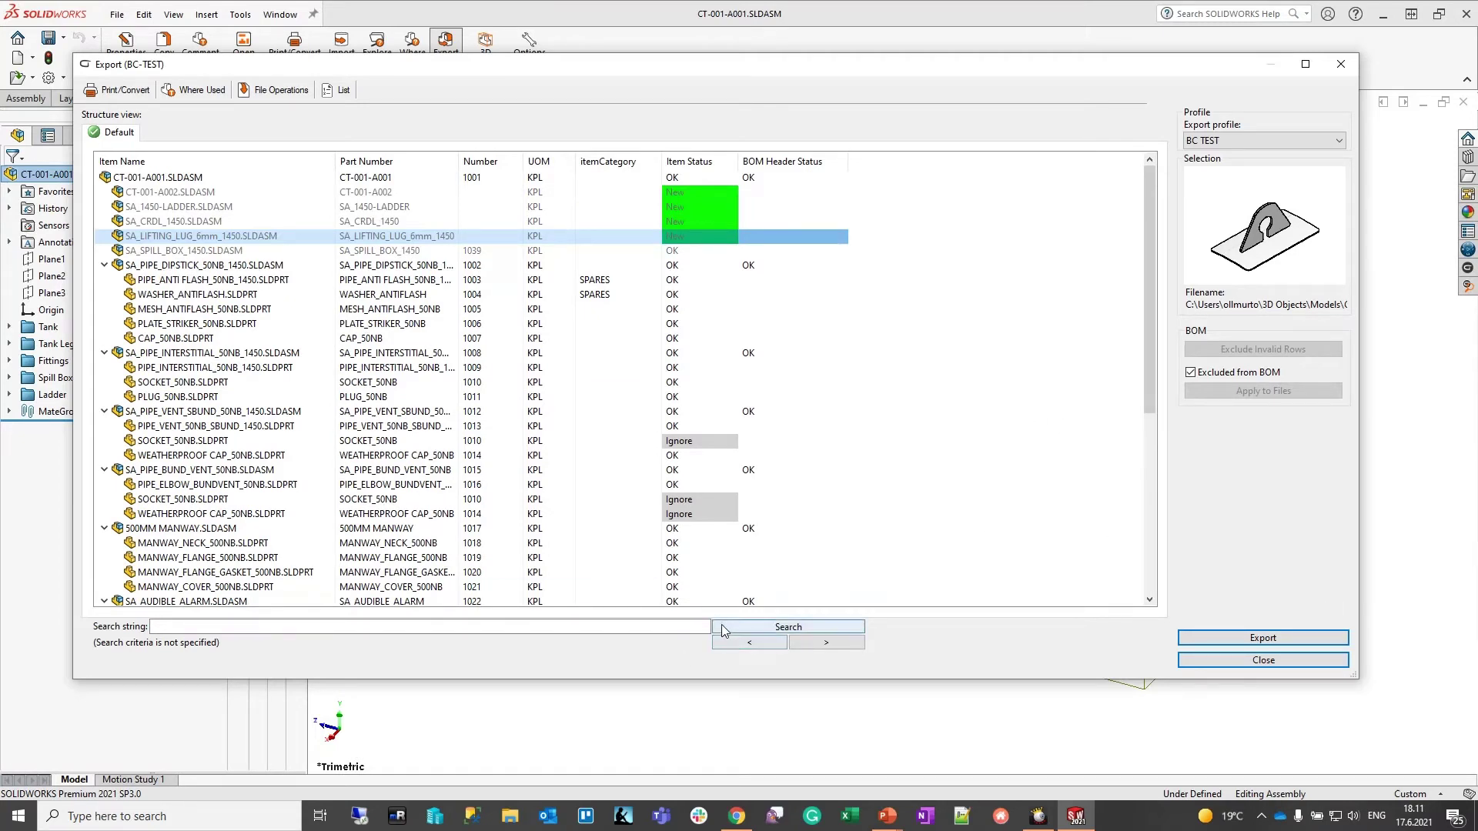
mouse_move(737, 816)
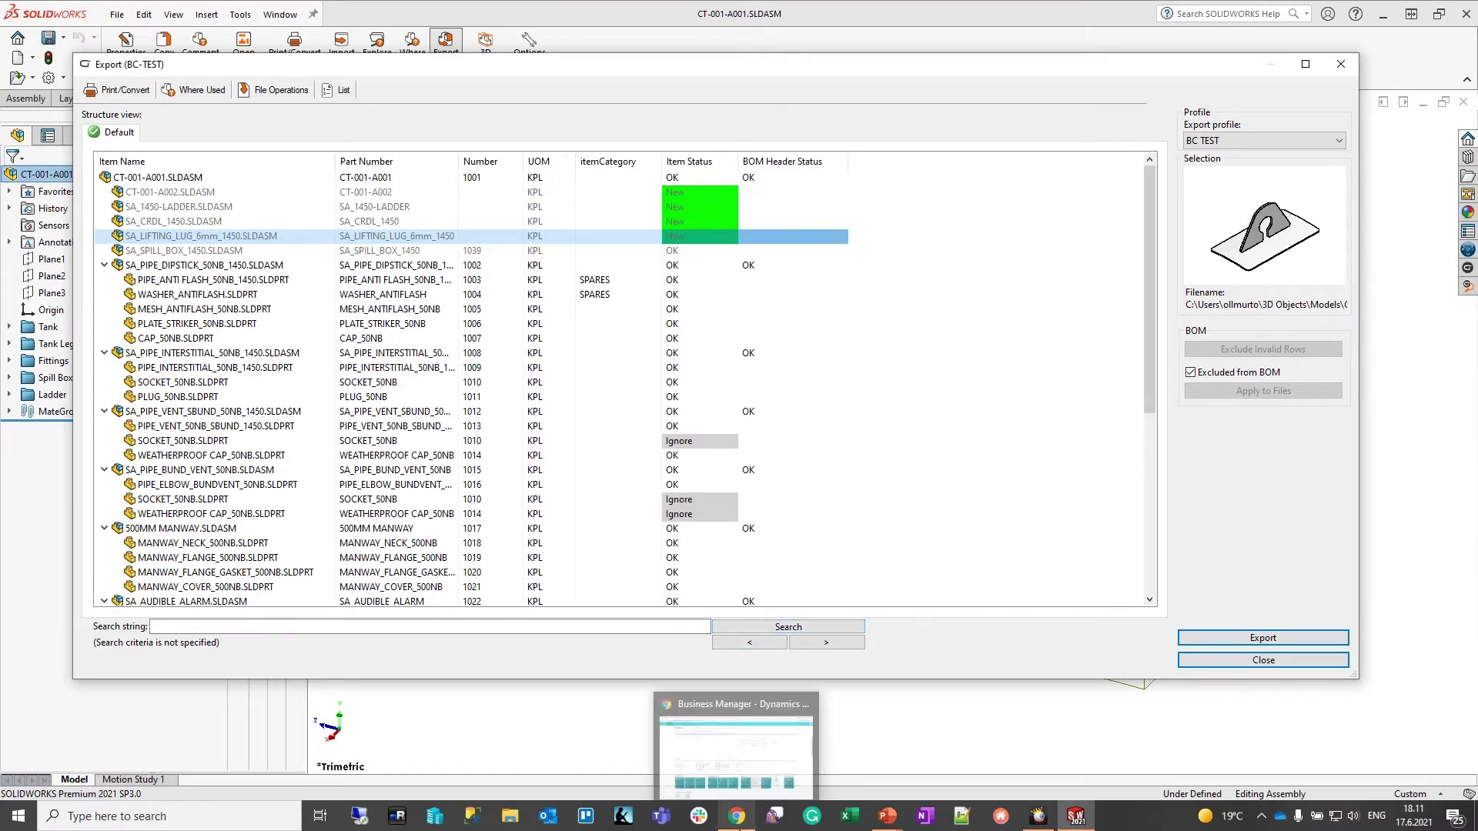
Bring the Business Central browser window forward and dismiss the stray context menu
click(738, 749)
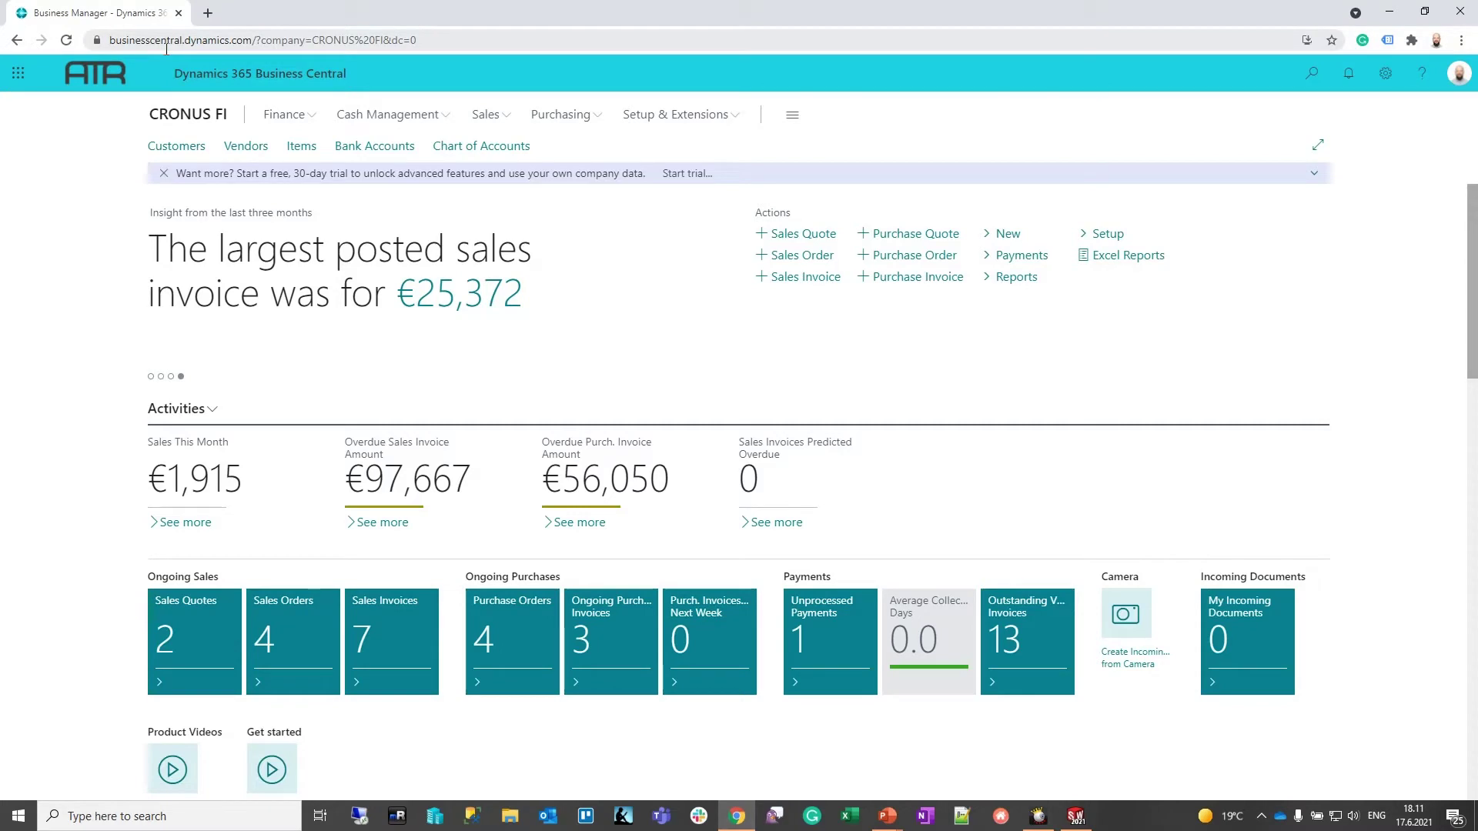
right_click(1022, 191)
click(1416, 356)
Search 'items', open the Items list and open the card for item 1001 CT-001-A001
click(1317, 87)
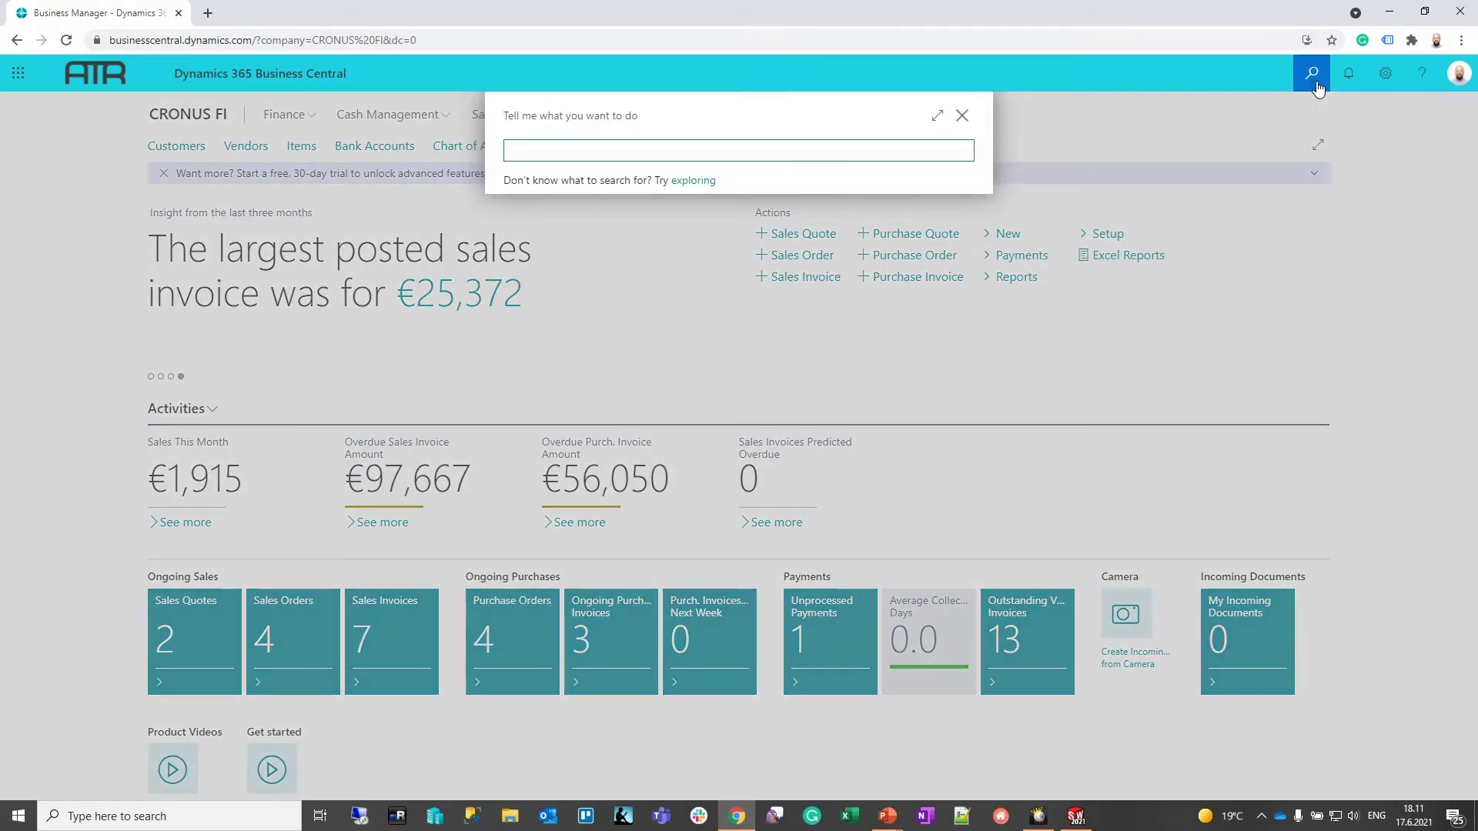
text(itesm)
key(BackSpace)
key(BackSpace)
text(ms)
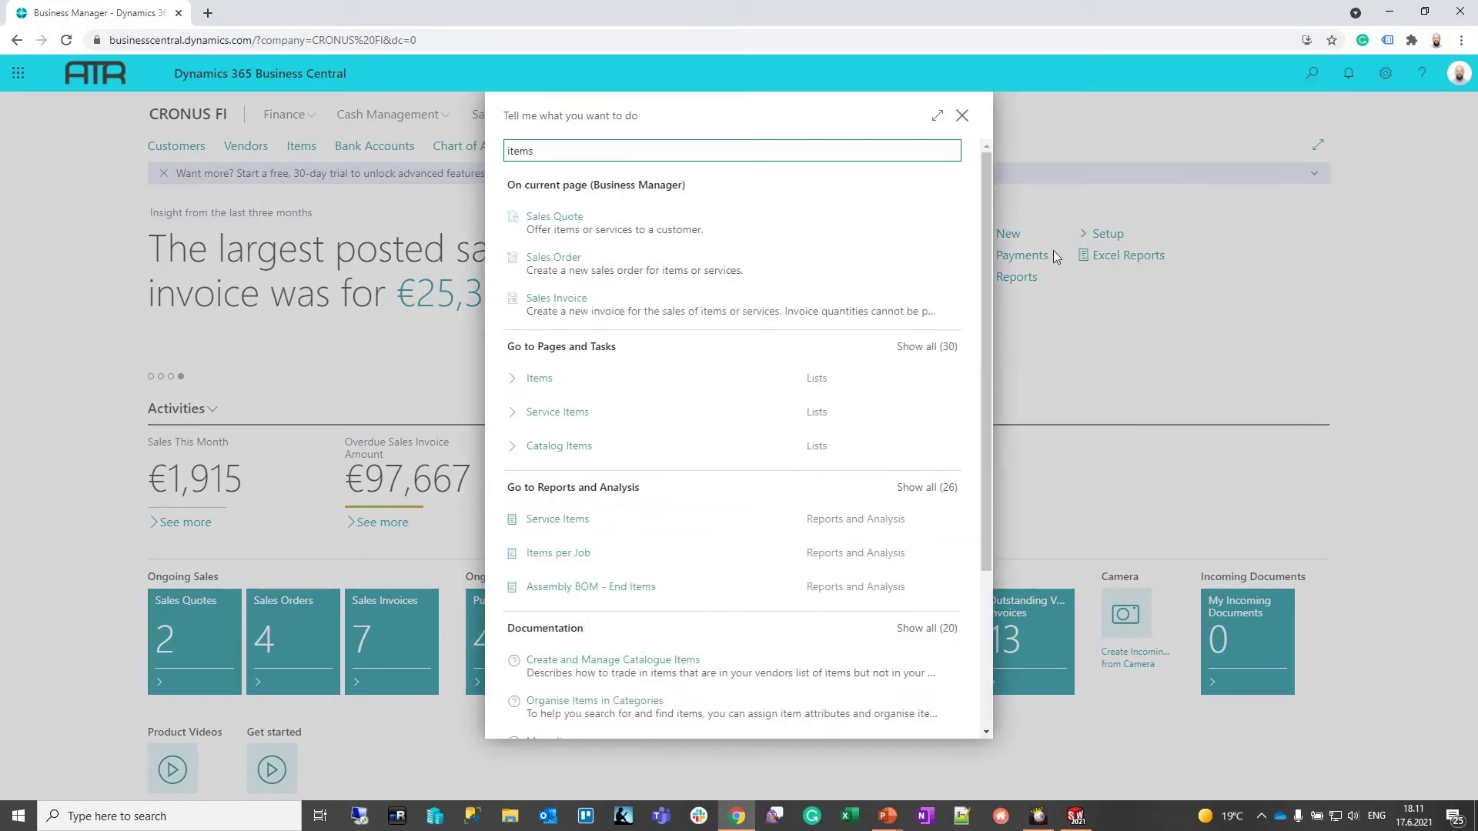
click(539, 378)
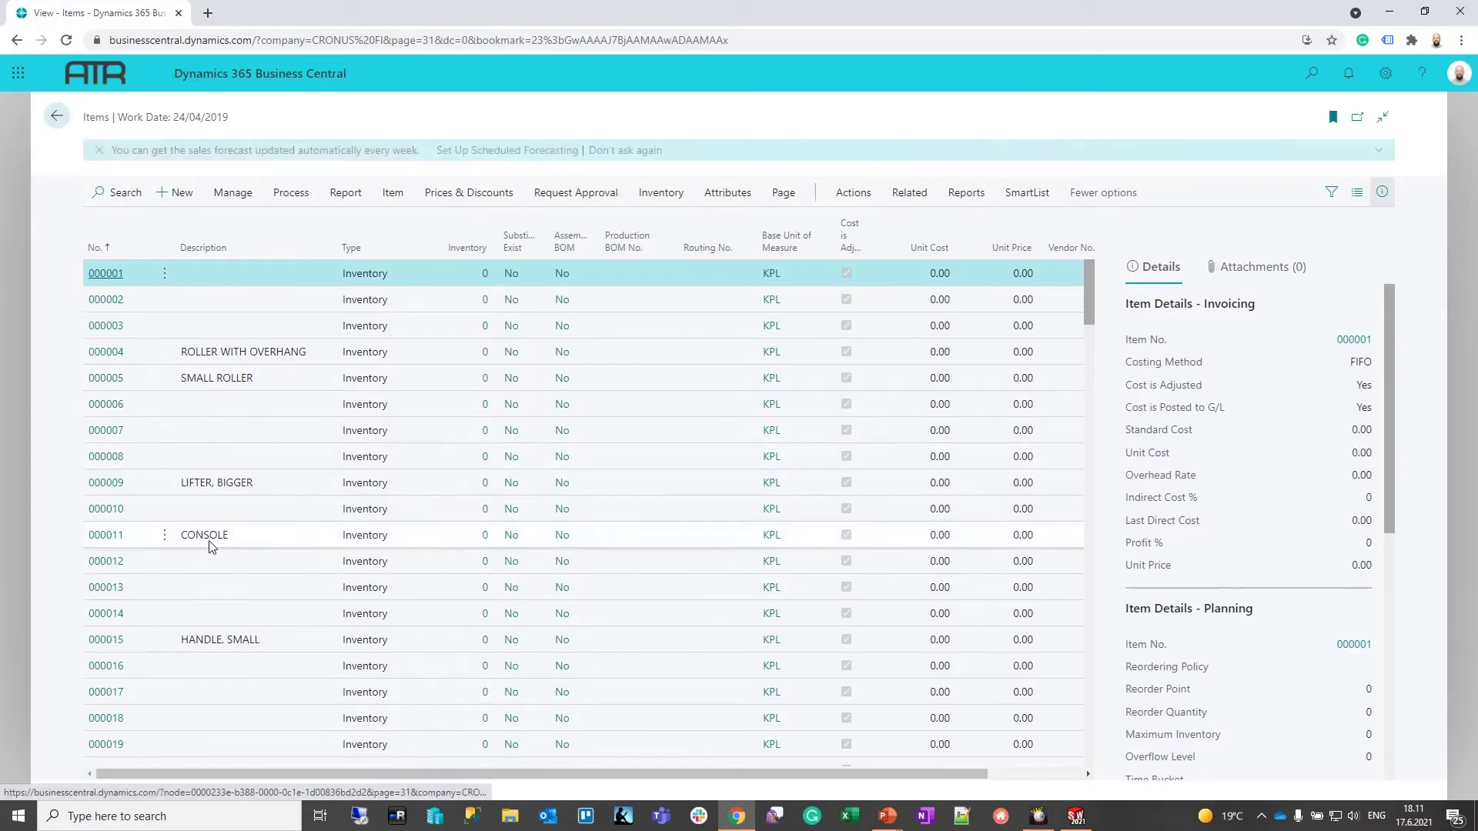
scroll(214, 539, down, 5)
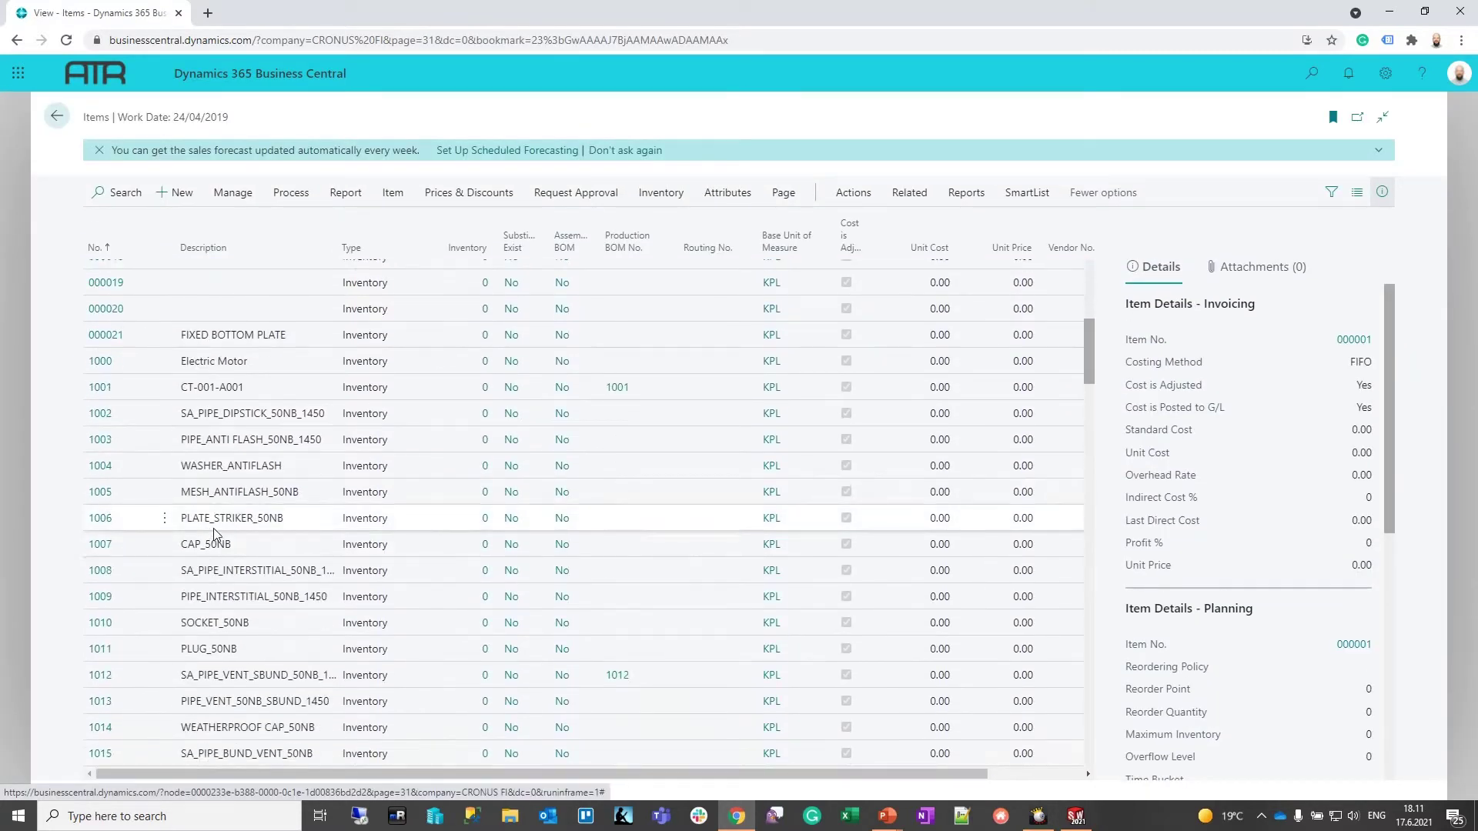
click(98, 388)
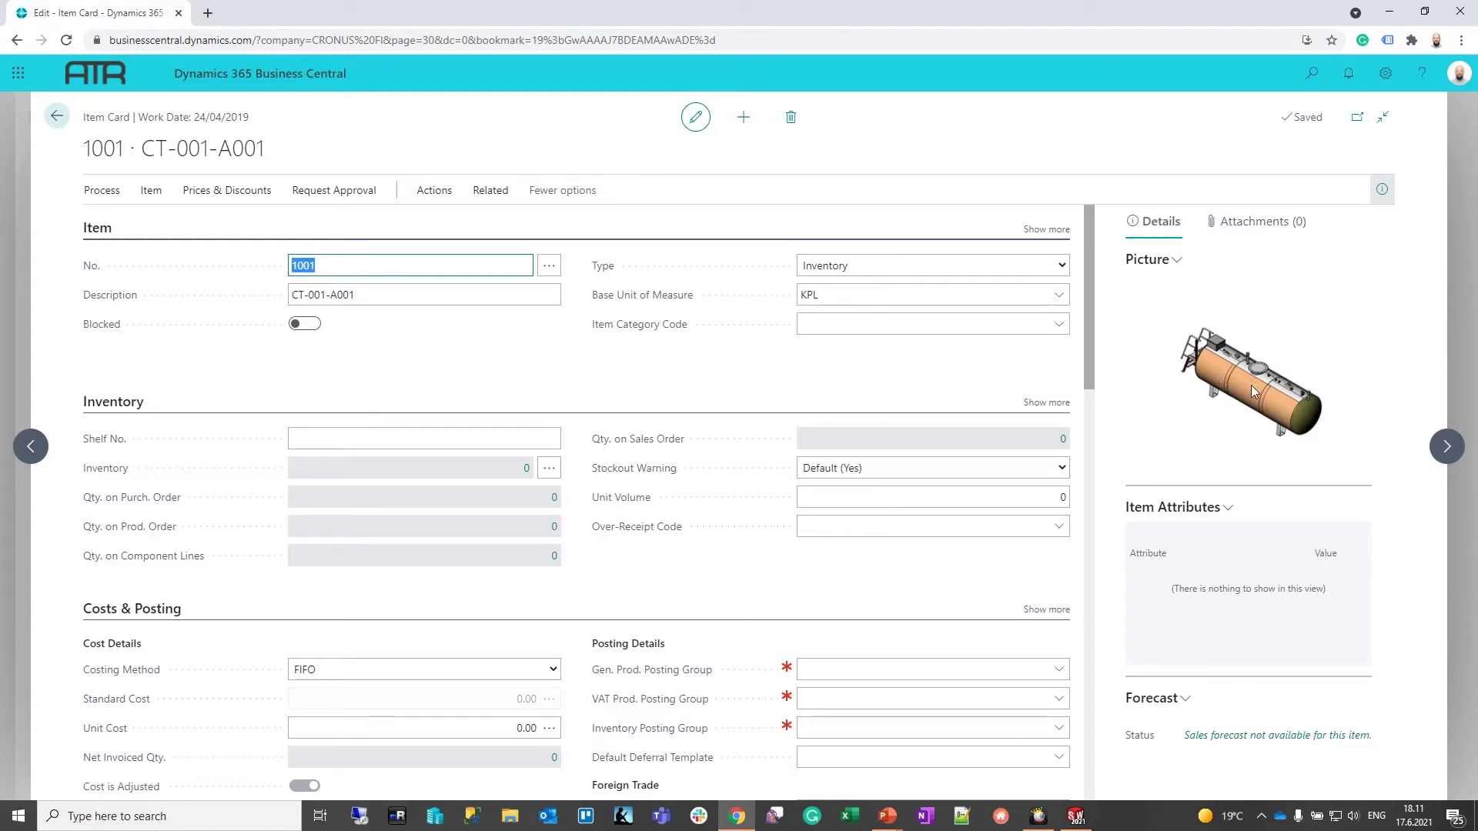
Scroll through the item 1001 card to review its details
scroll(782, 395, down, 2)
click(1044, 339)
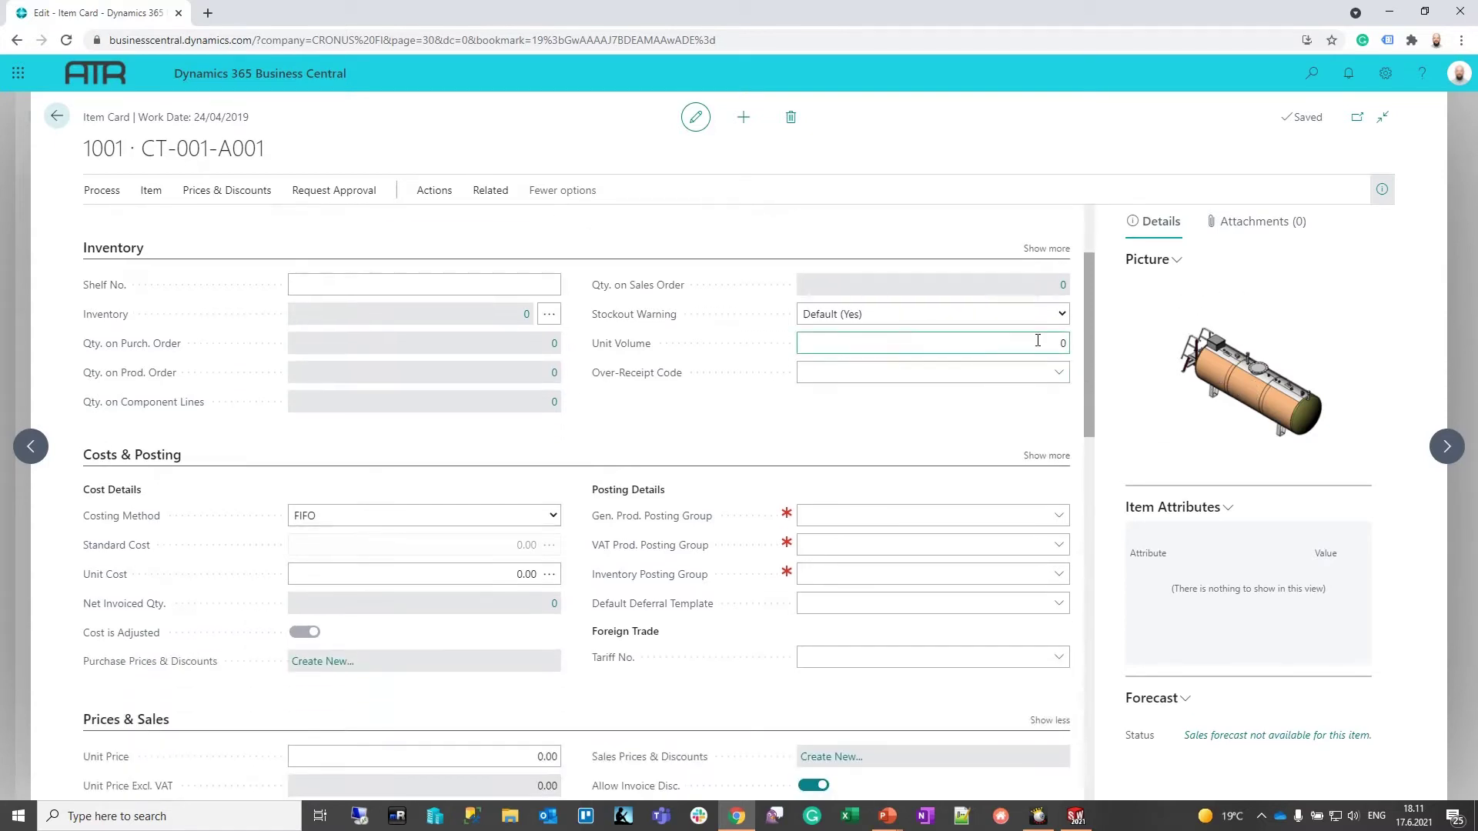
scroll(495, 629, down, 7)
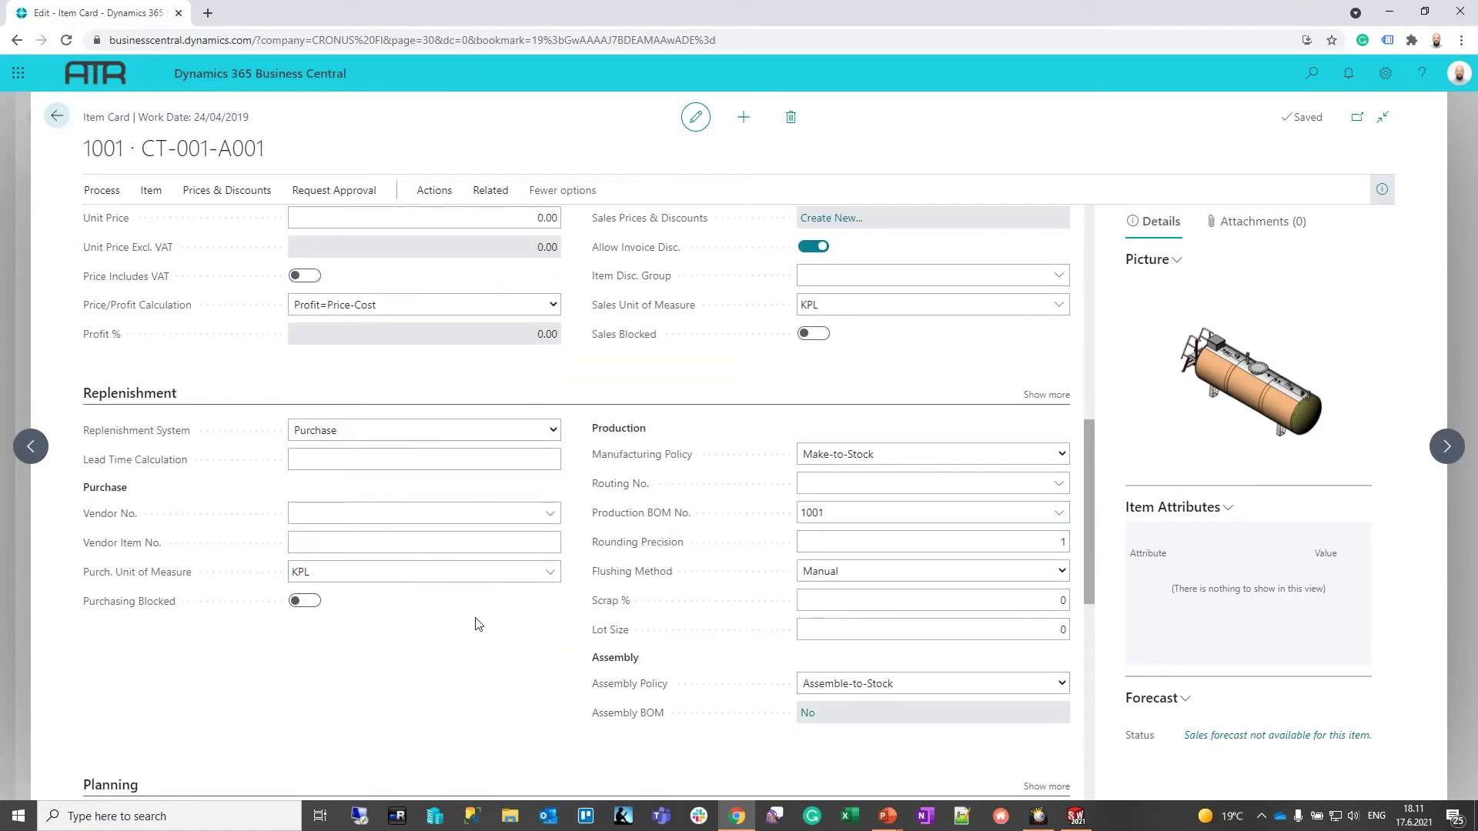
scroll(476, 623, down, 5)
scroll(476, 624, down, 2)
scroll(478, 627, up, 18)
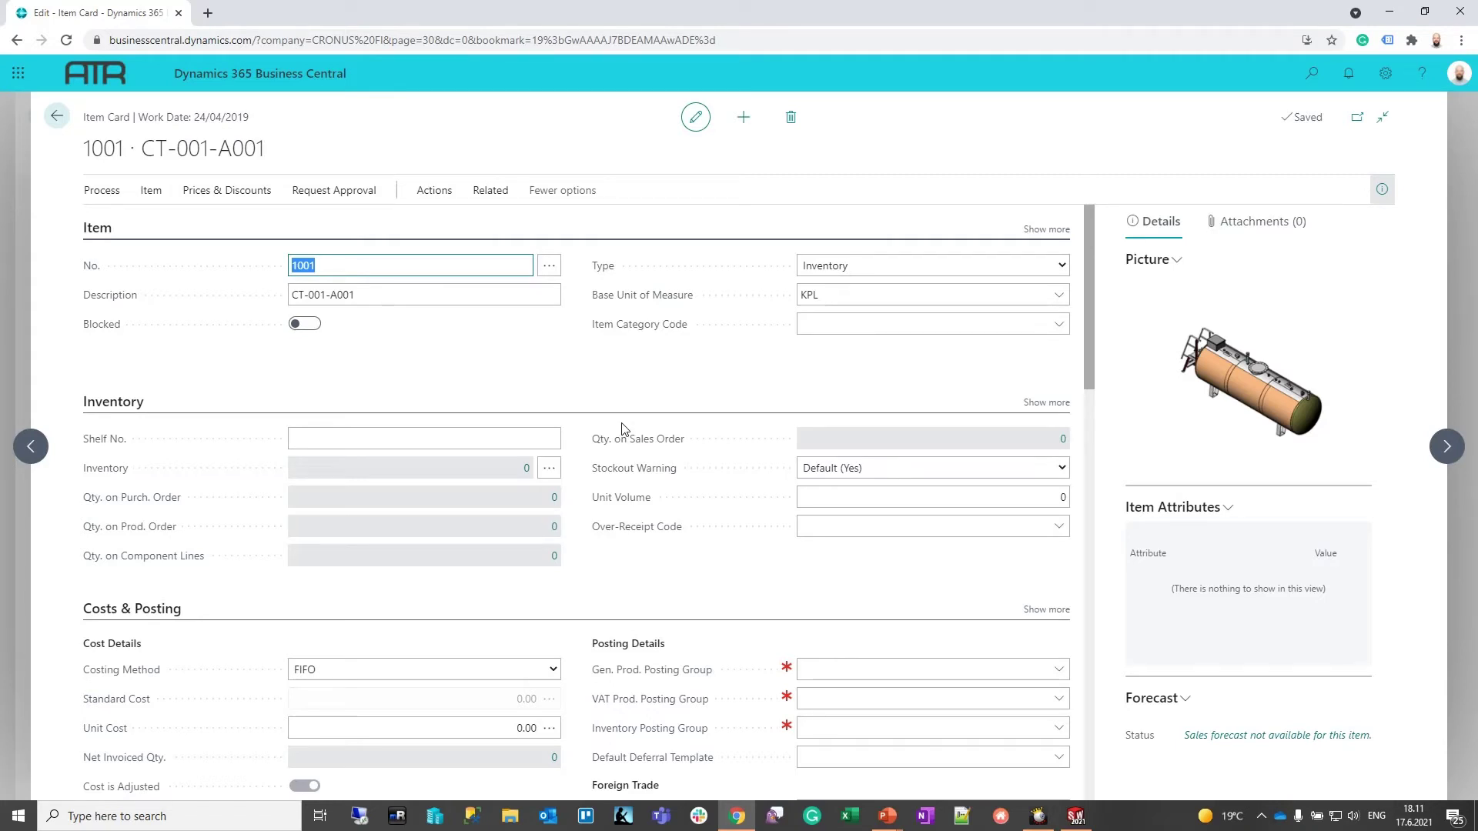
Open item 1001's Production BOM via Related > Bill of Materials > Production
click(504, 200)
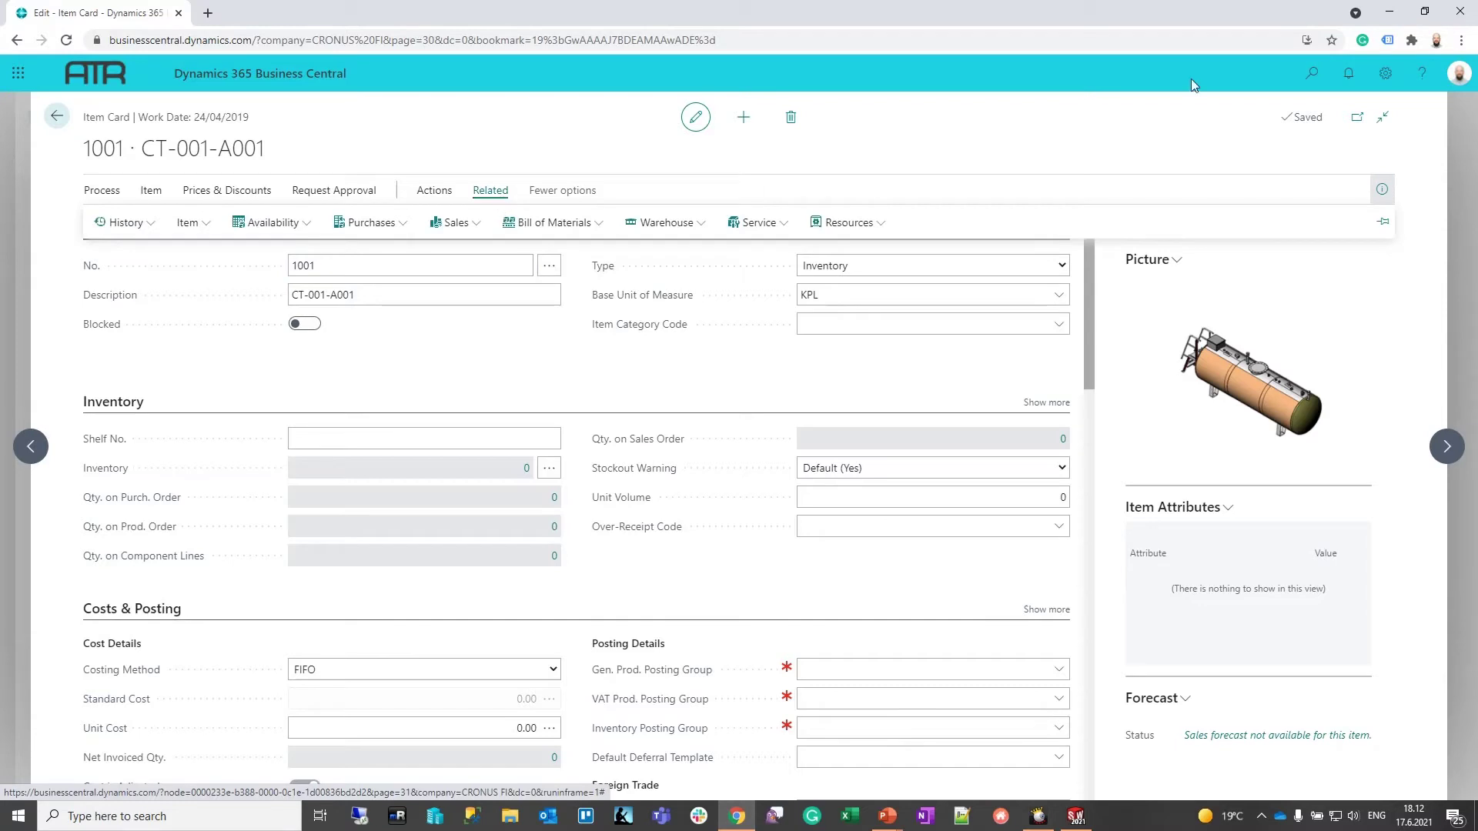
click(579, 222)
mouse_move(601, 310)
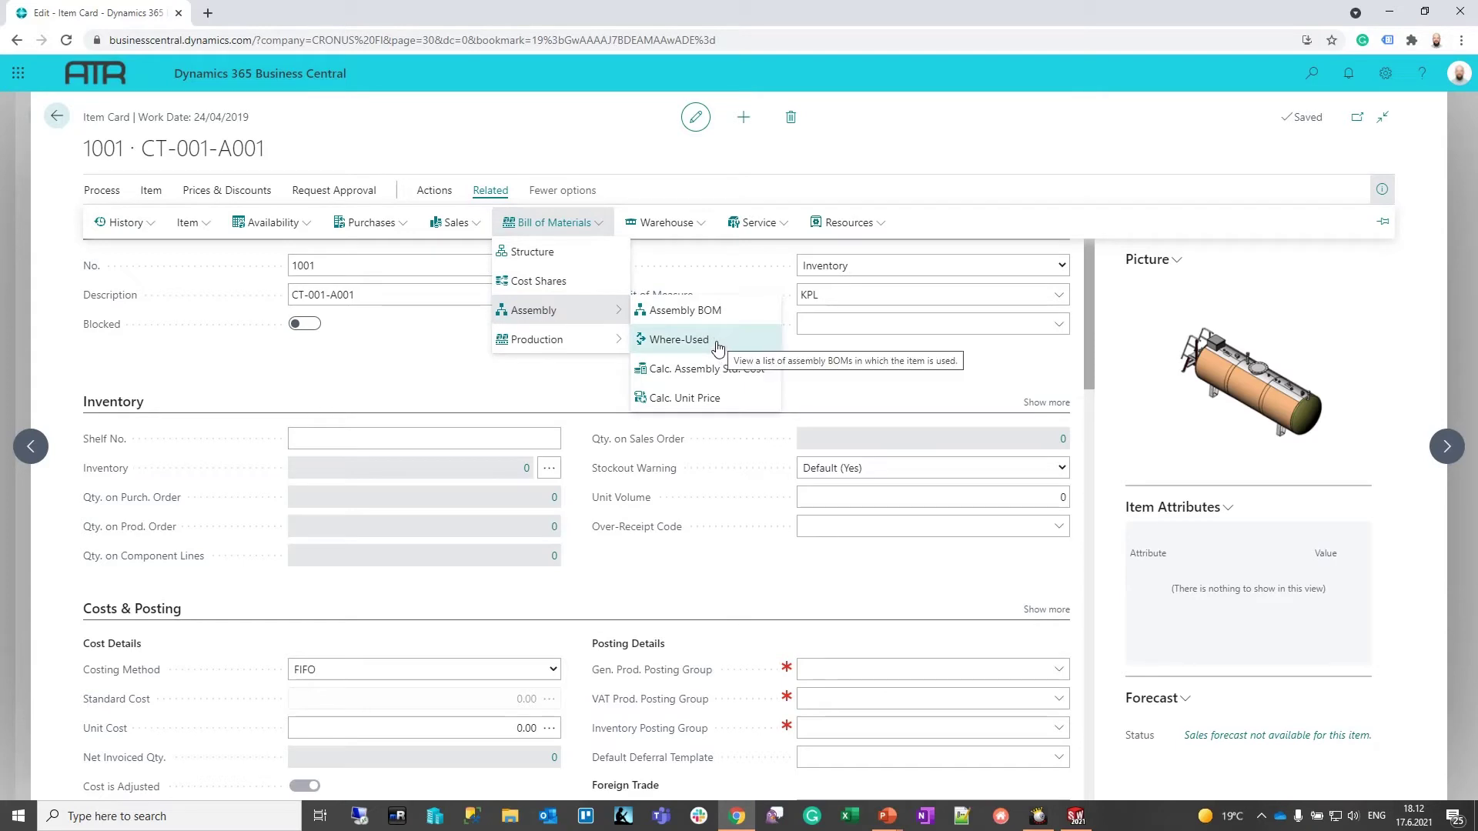
mouse_move(577, 341)
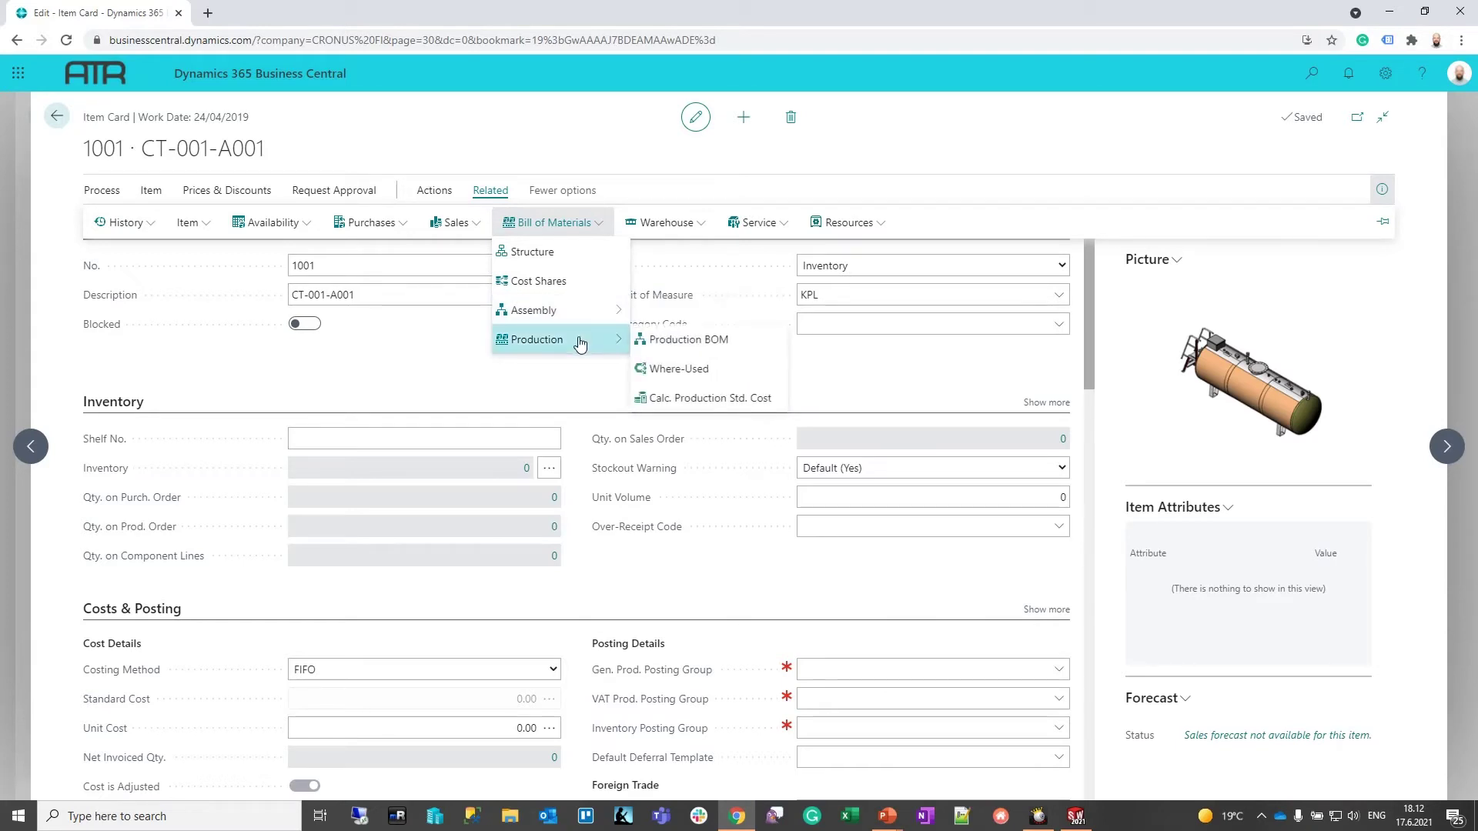
click(683, 341)
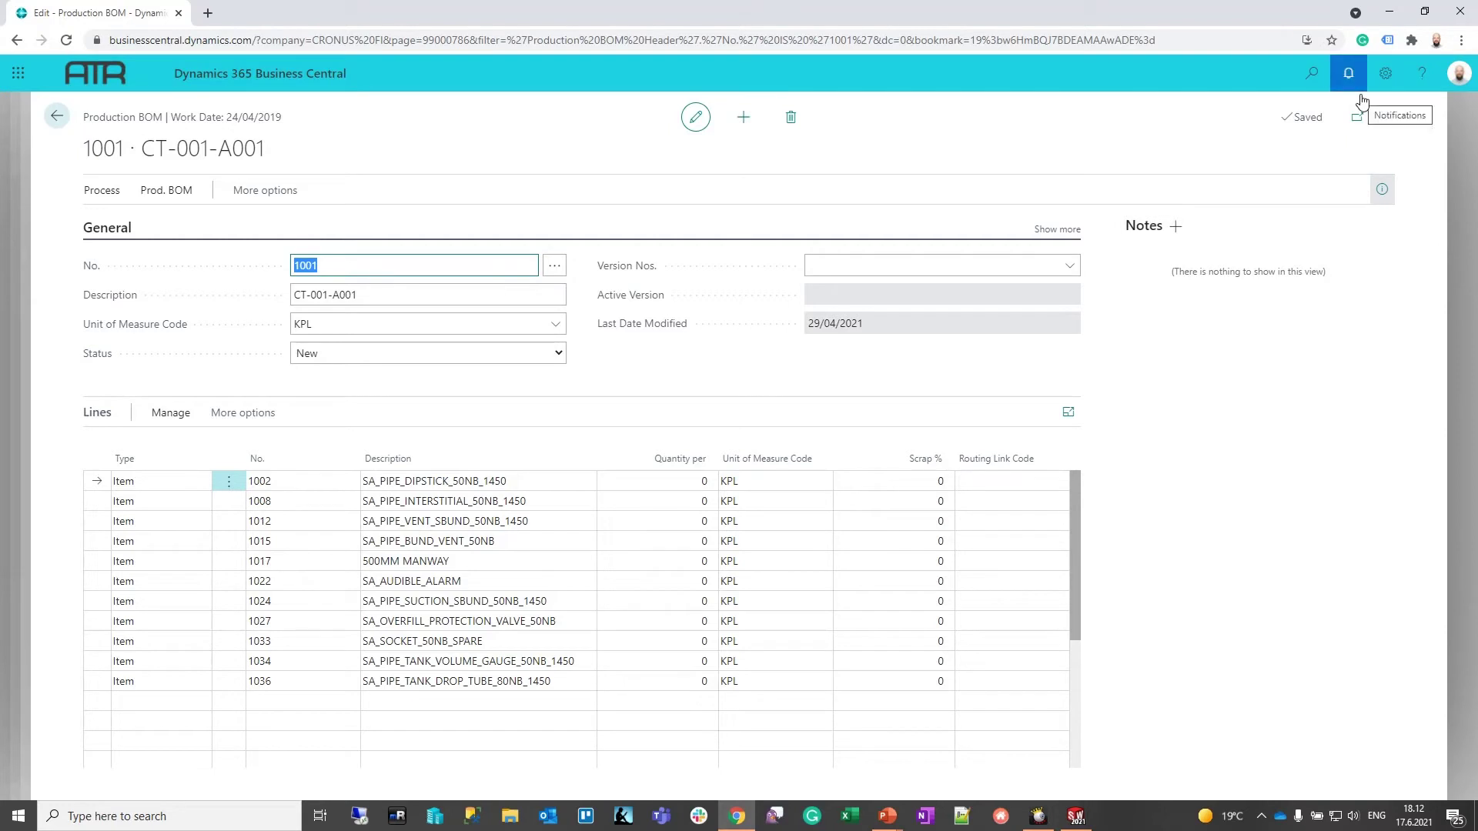
click(1312, 73)
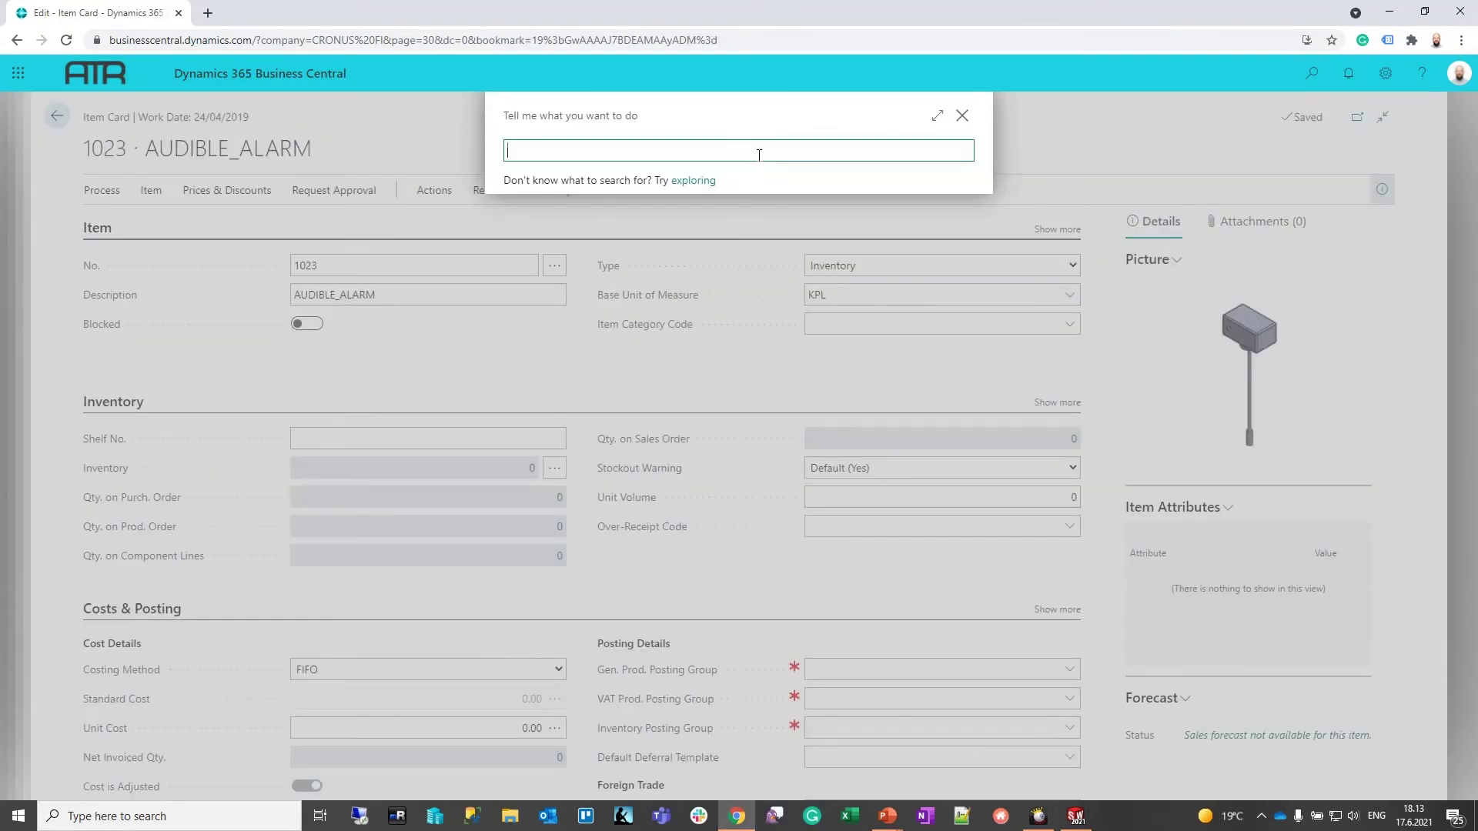
text(boms)
click(605, 335)
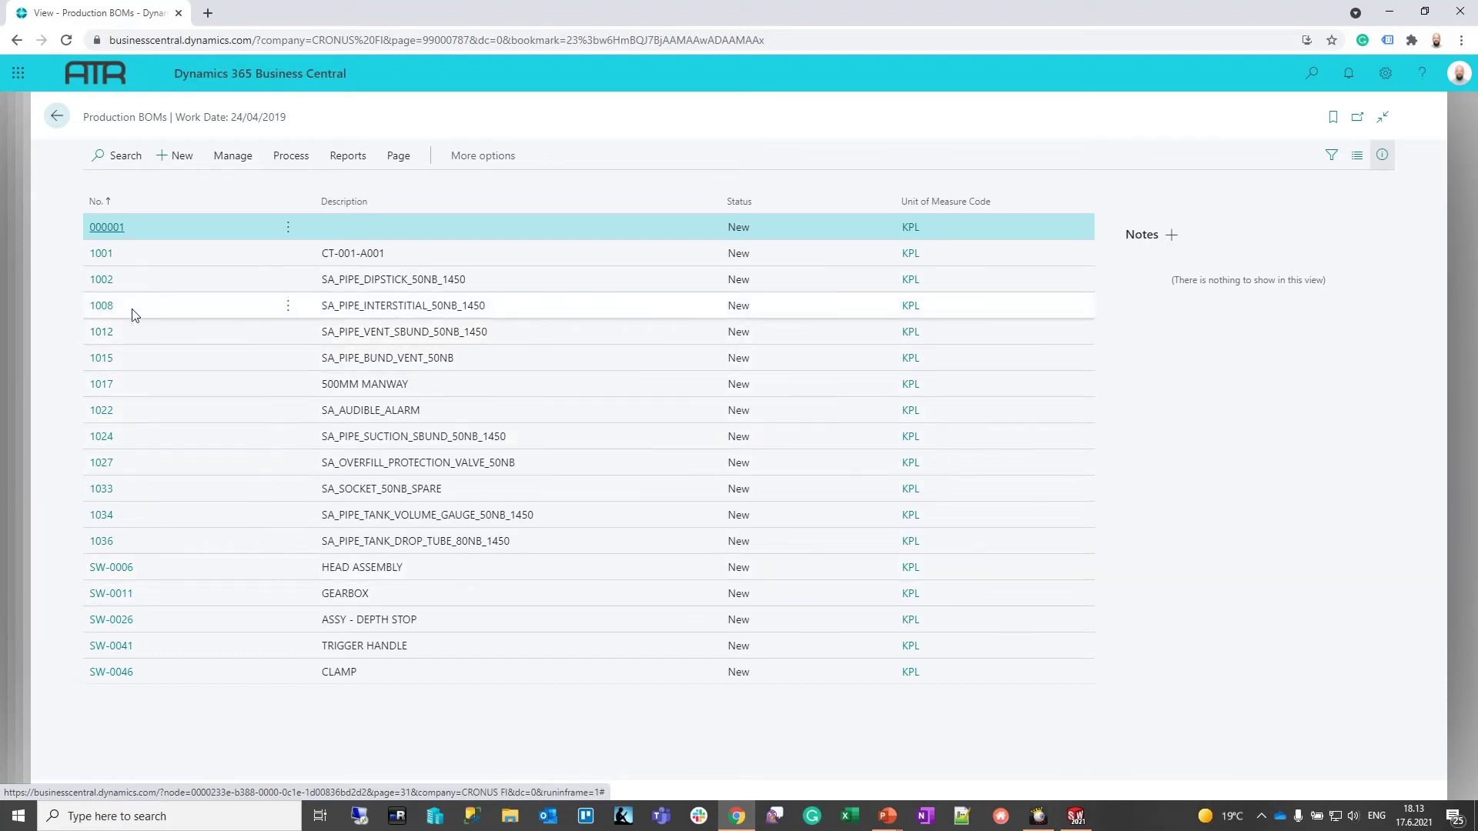
click(107, 265)
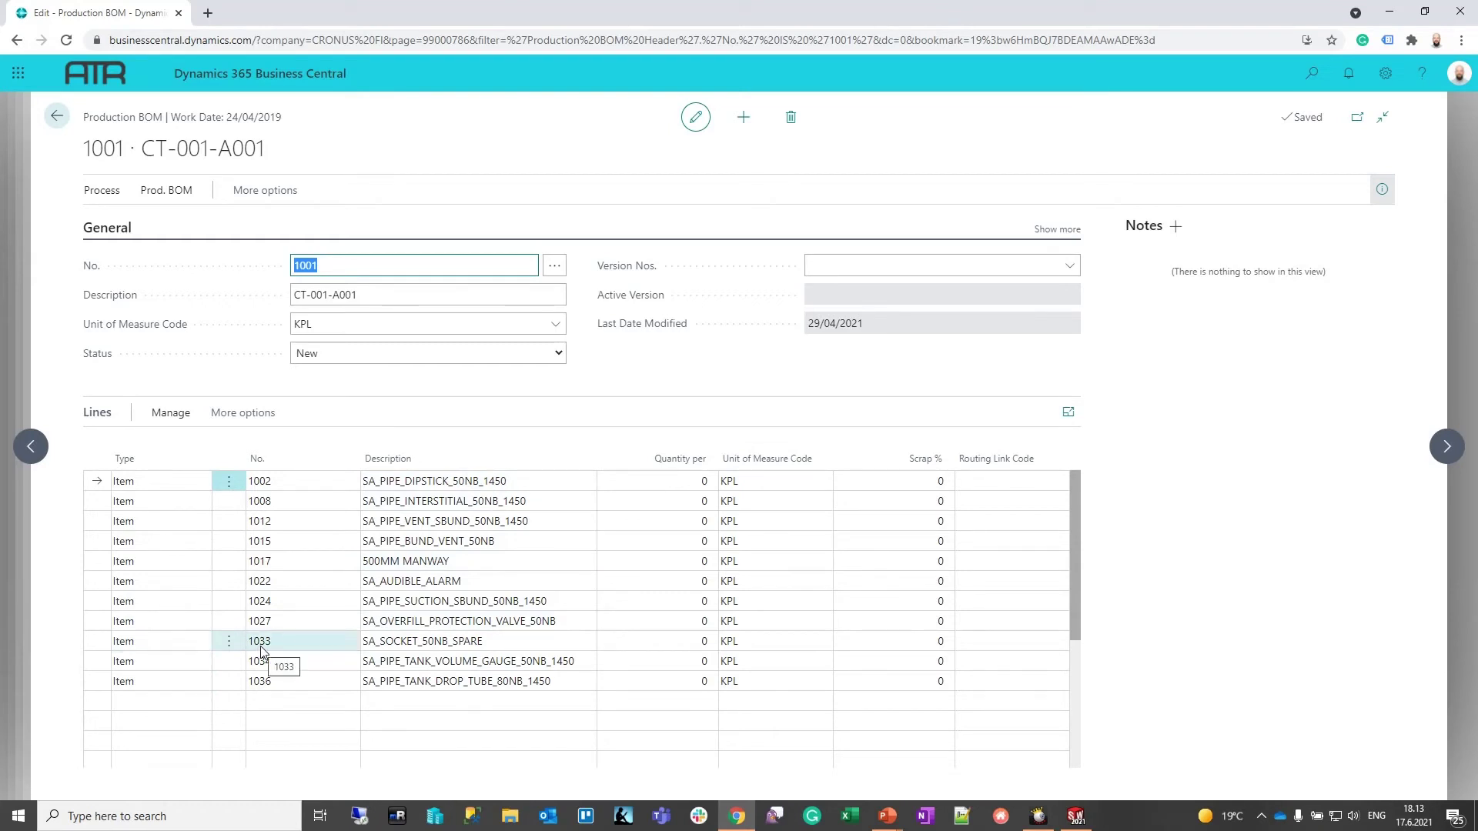
Search 'items', open the Items list and open the card for item 1033
click(1300, 83)
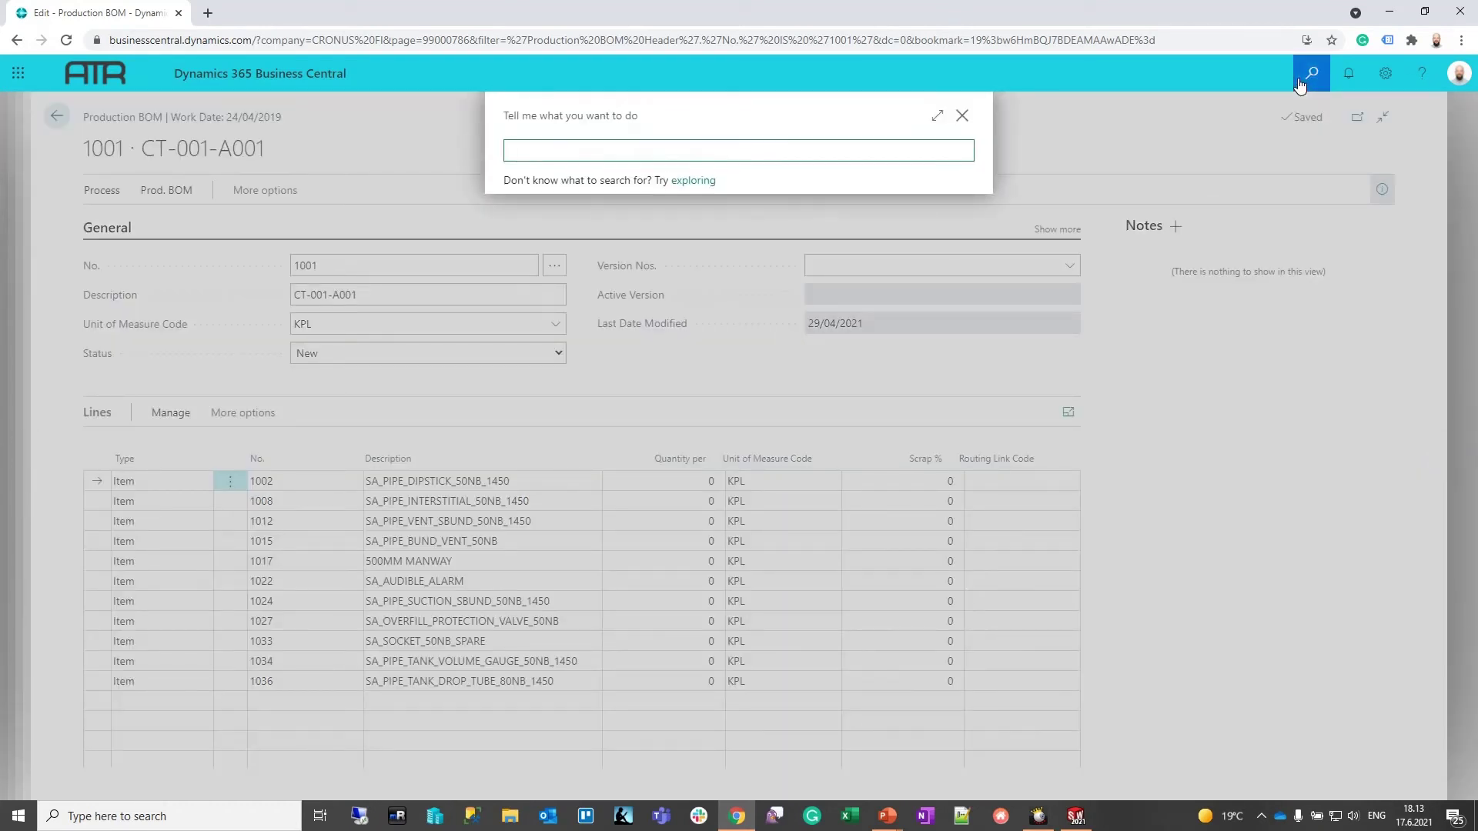
text(items)
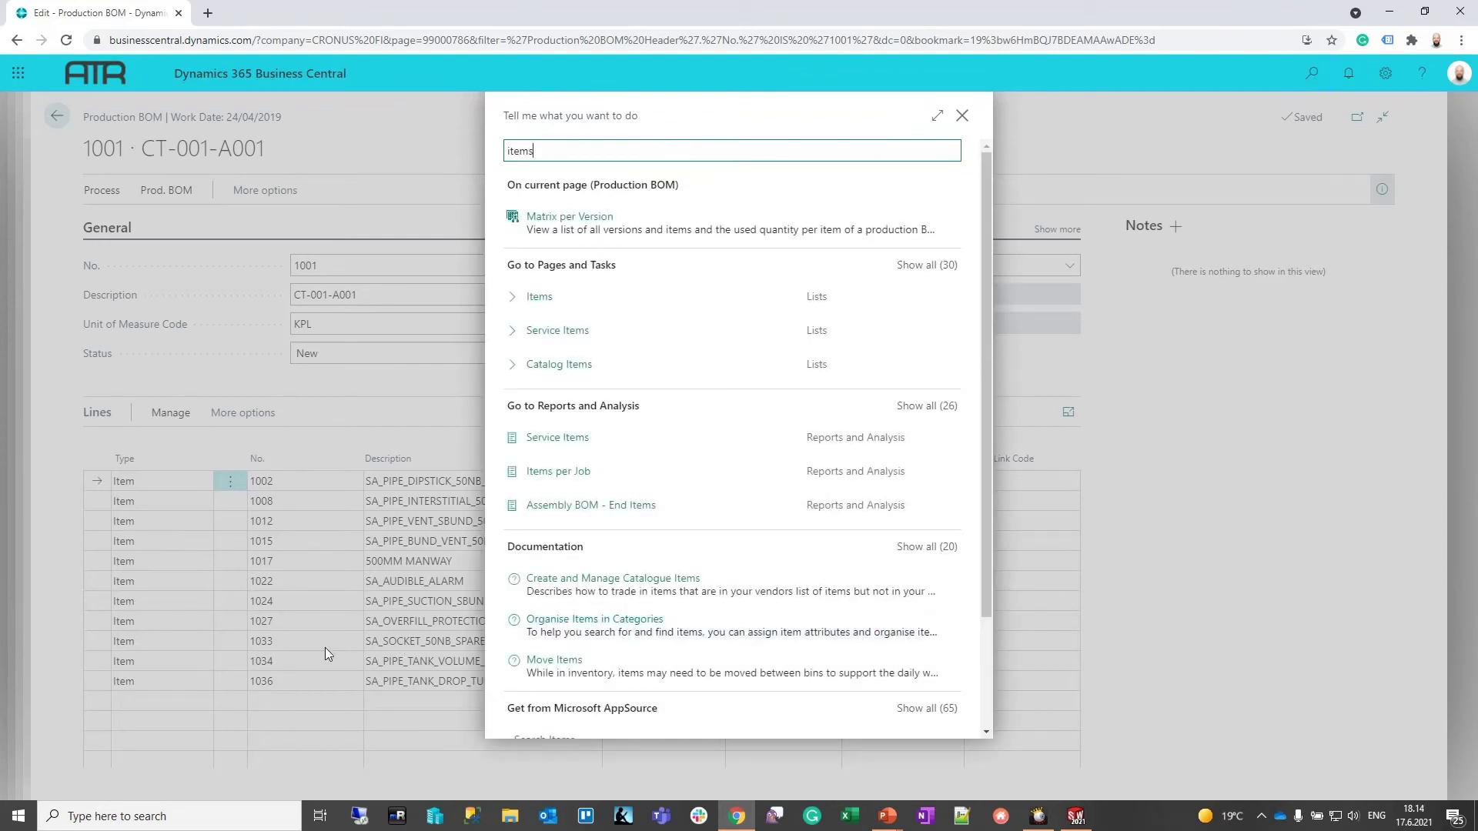
click(567, 298)
scroll(154, 555, down, 10)
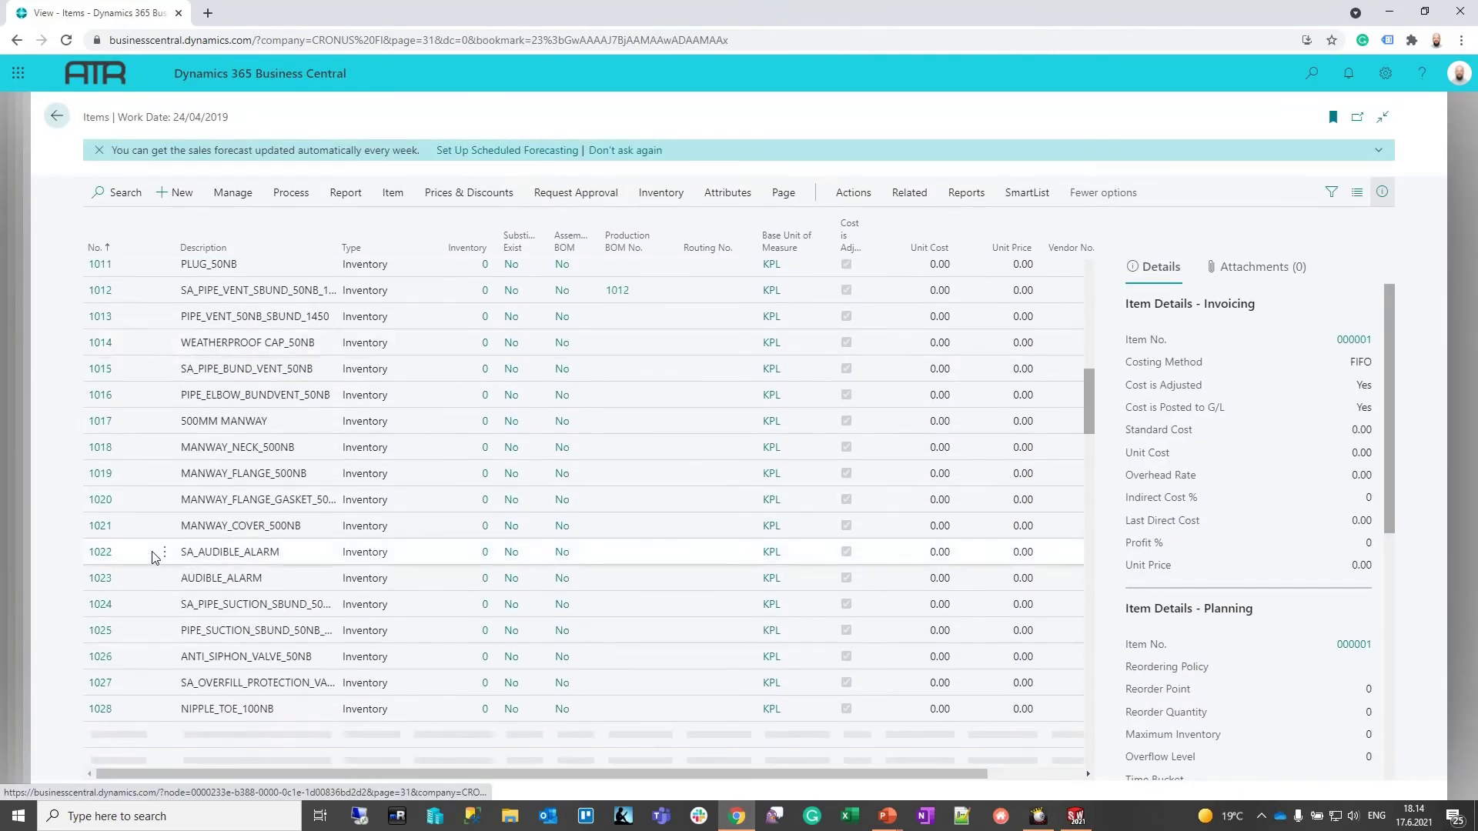
scroll(146, 624, down, 2)
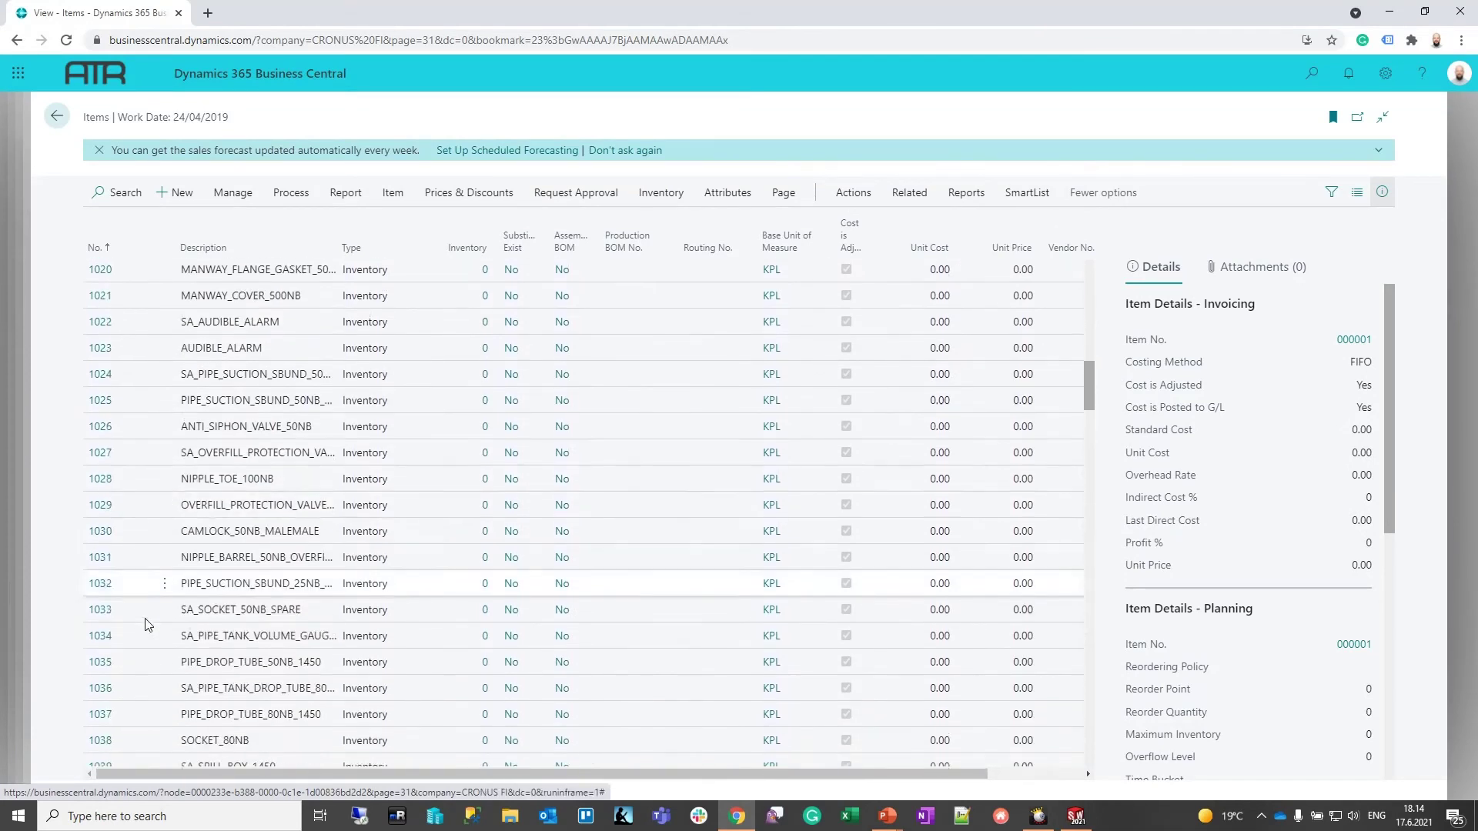
click(100, 616)
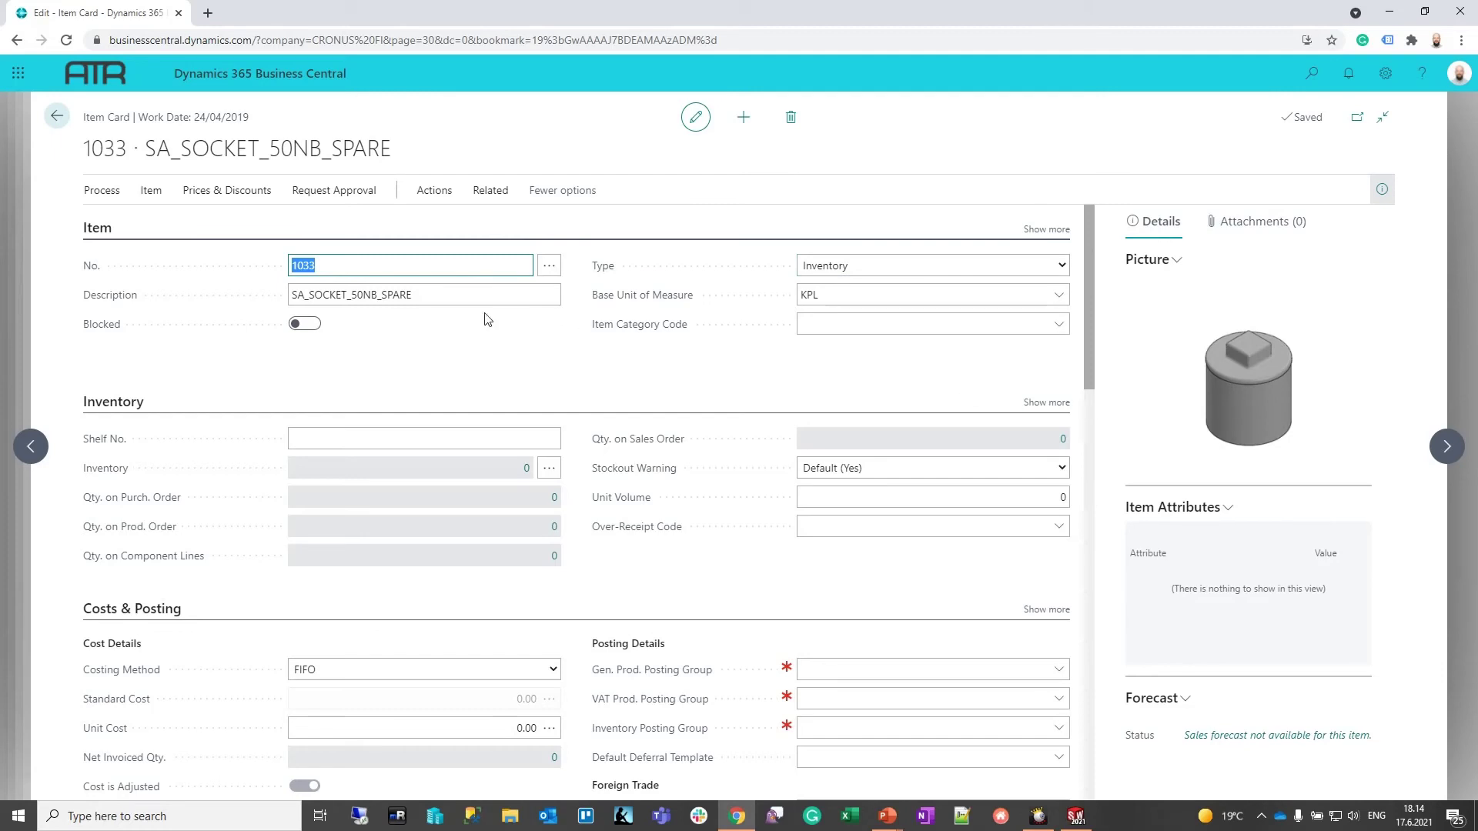
Show item 1033's production BOM Where-Used list via Related > Bill of Materials > Production
click(431, 193)
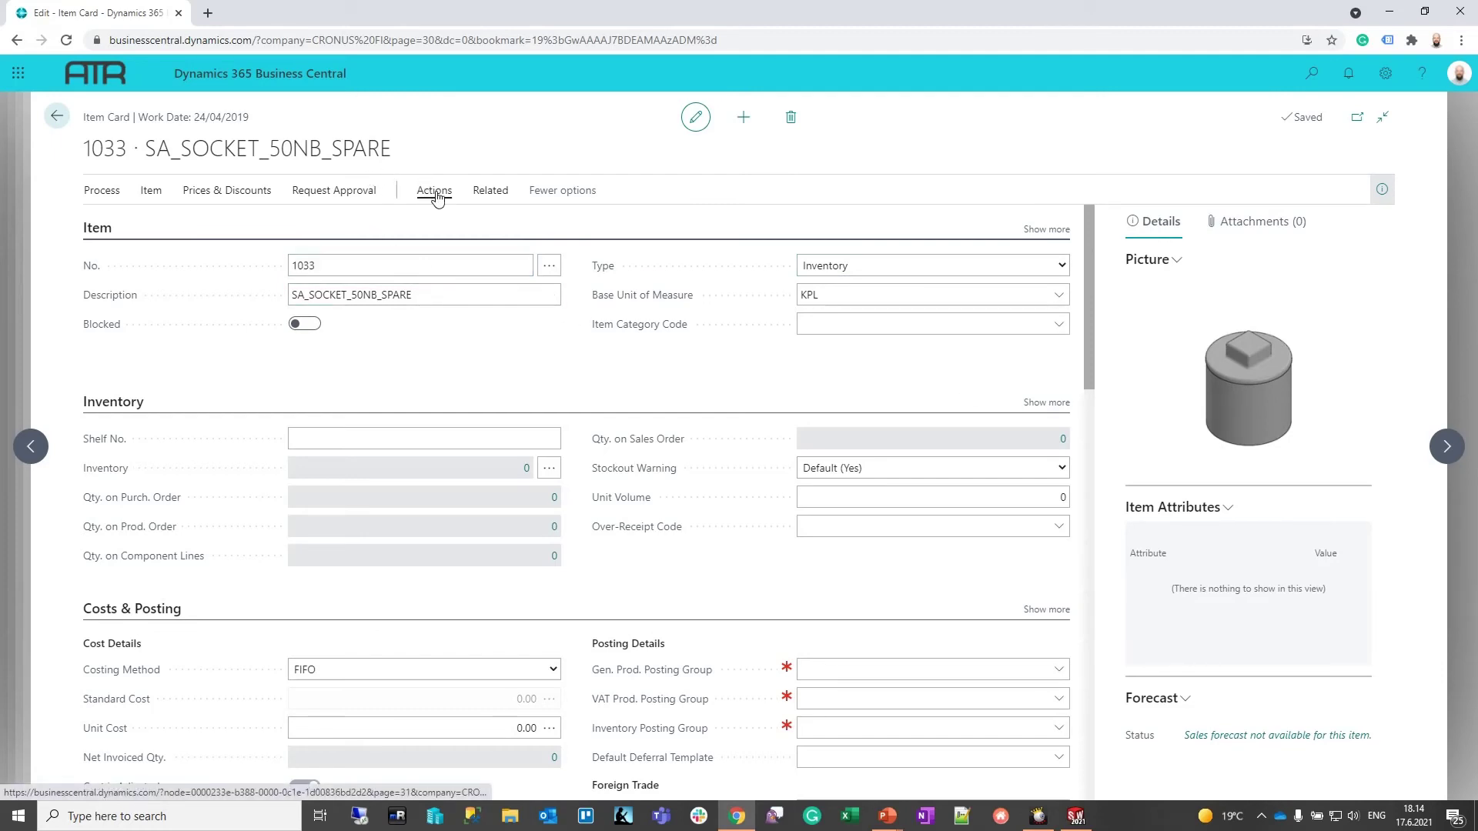
click(497, 194)
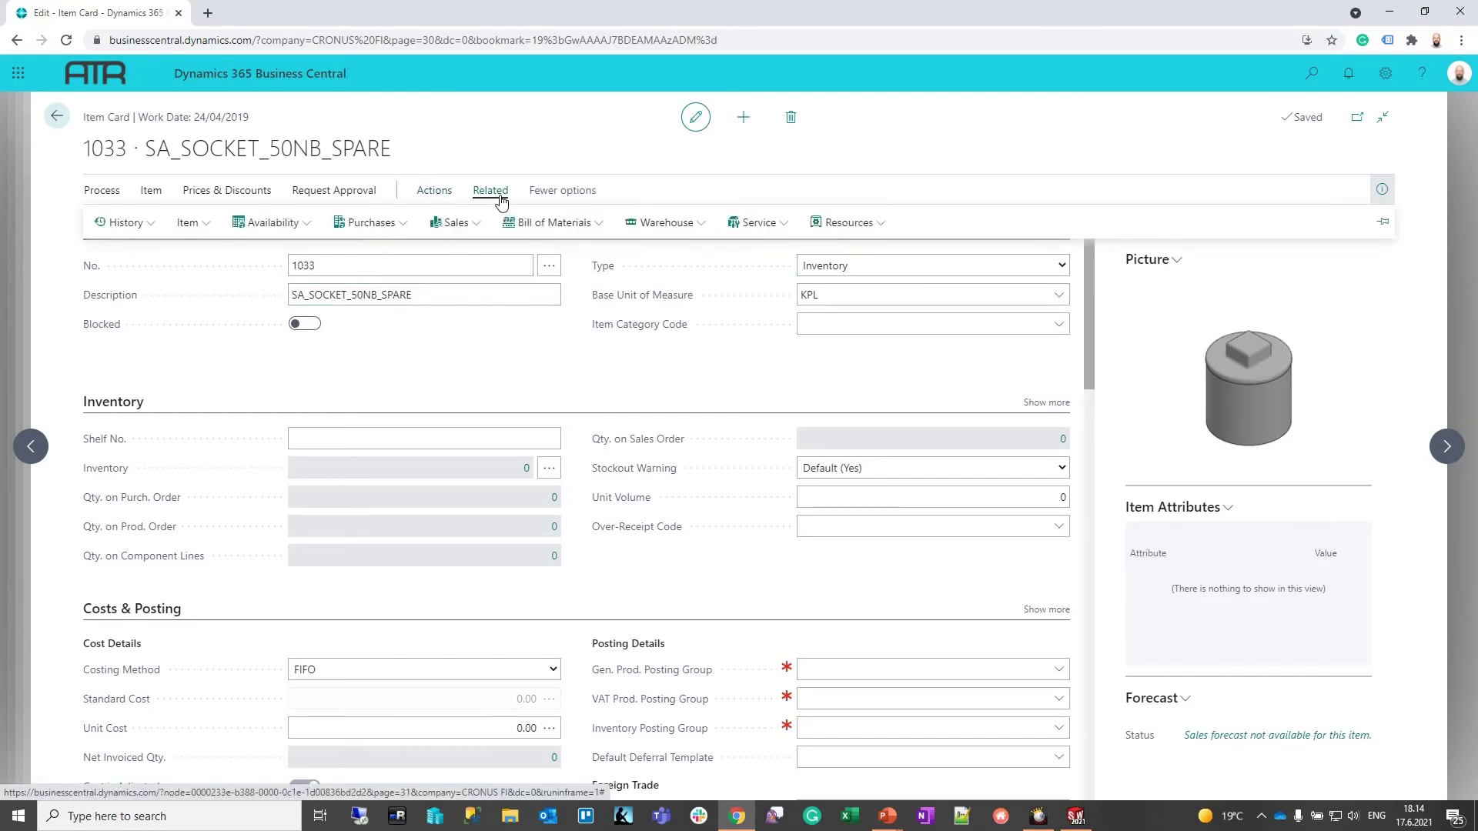
click(598, 229)
mouse_move(614, 337)
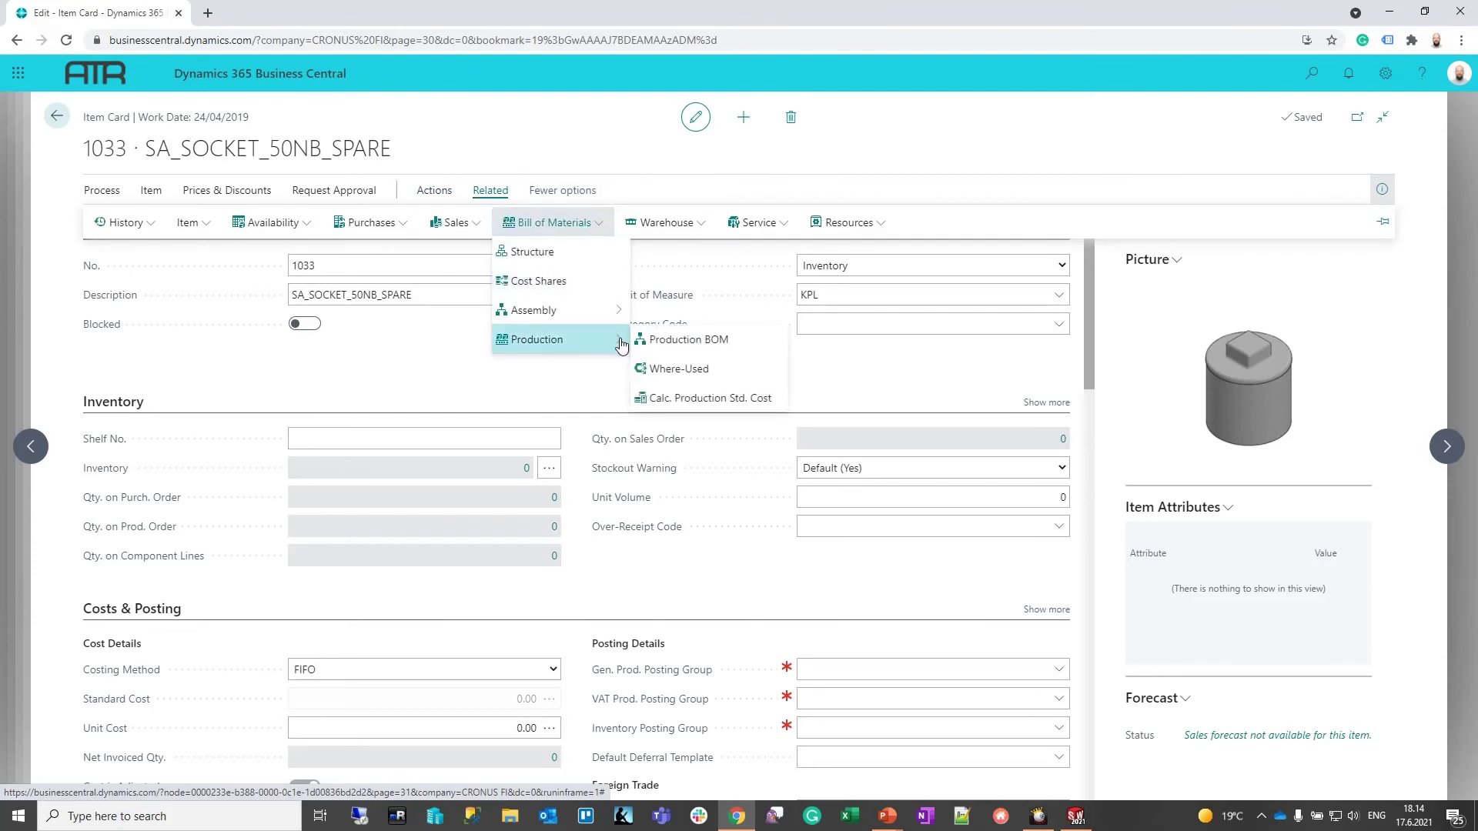
click(716, 373)
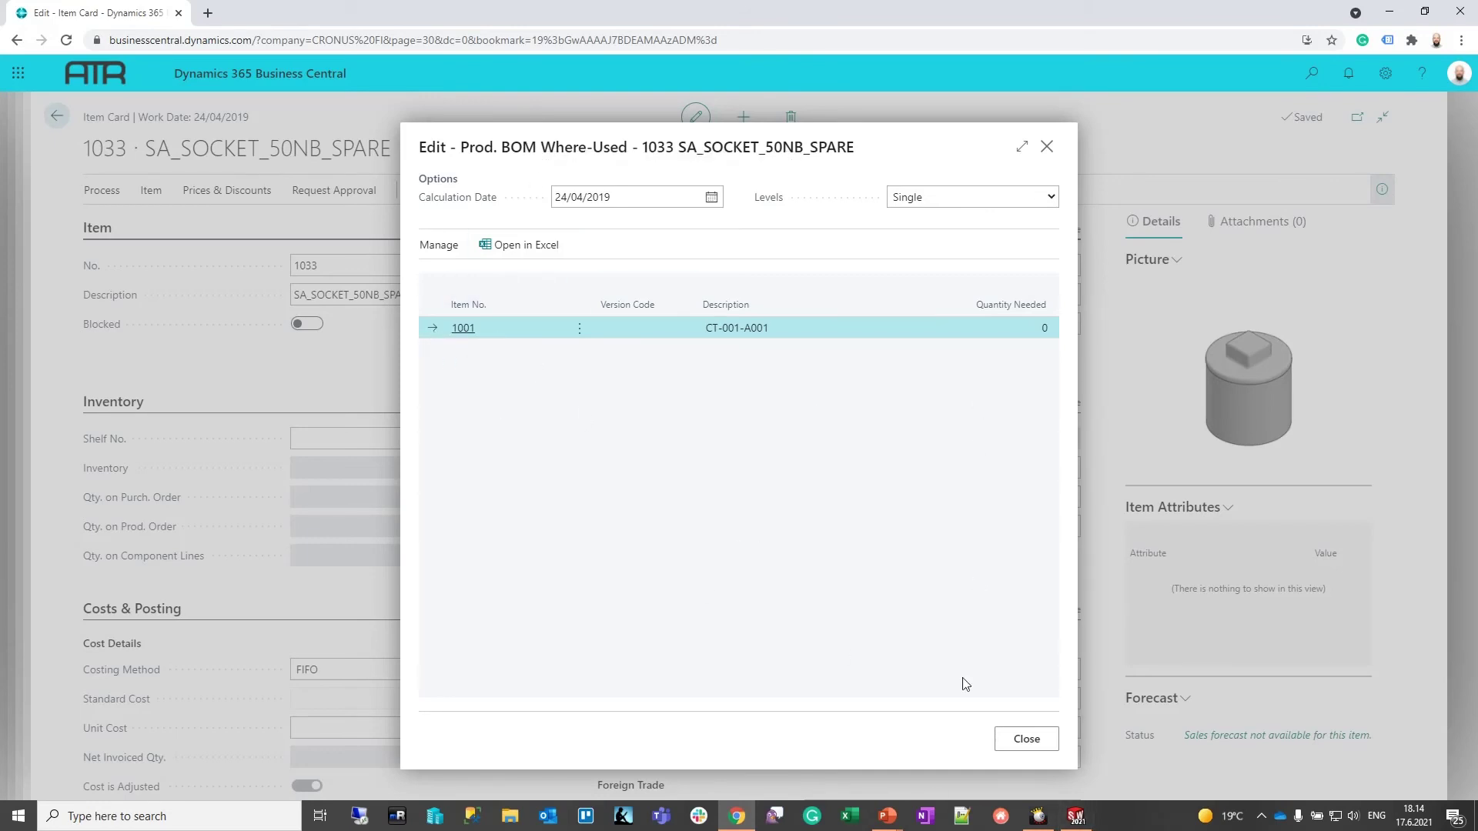
click(1032, 742)
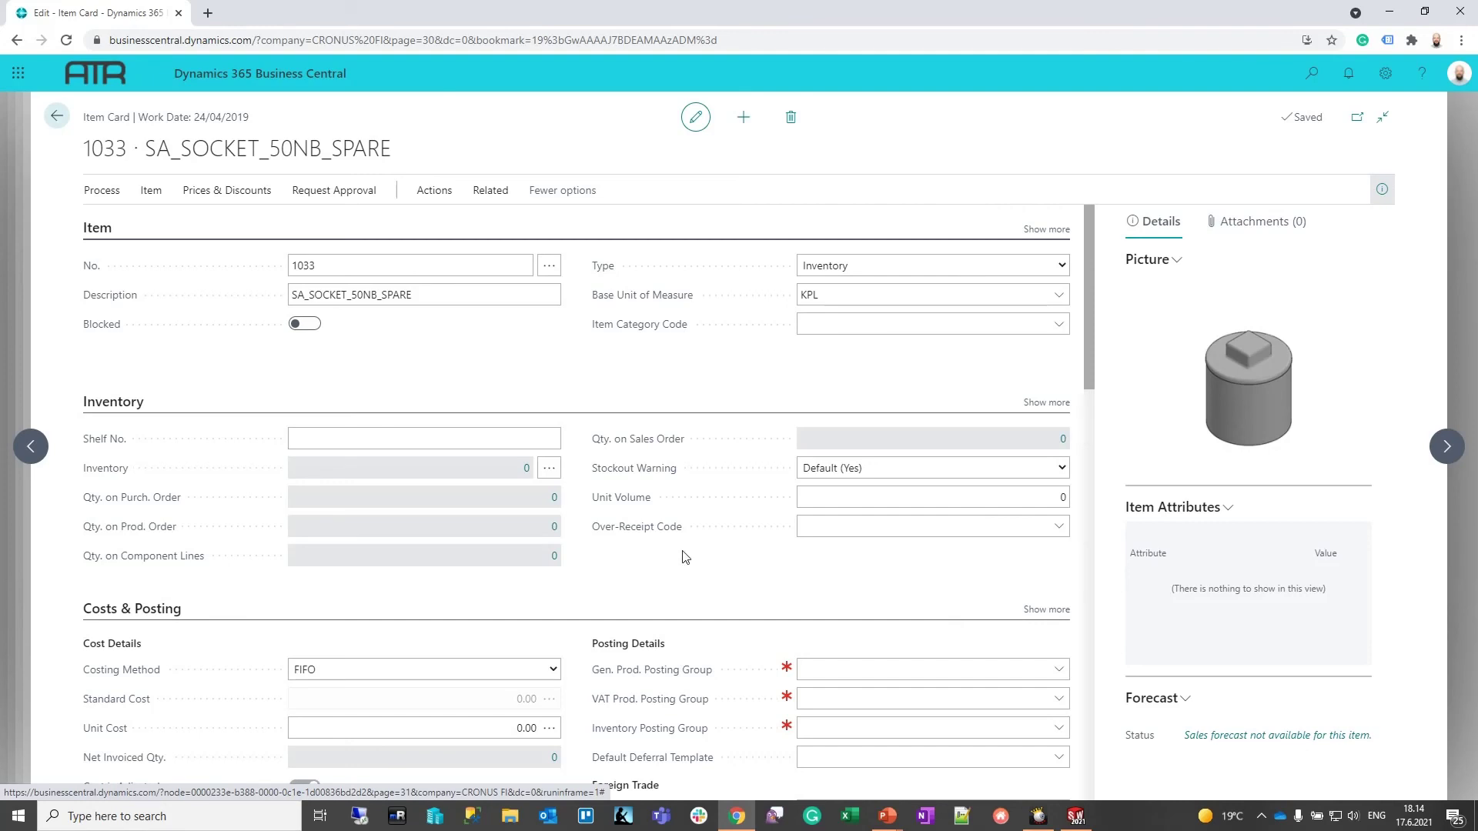
scroll(681, 563, down, 2)
scroll(681, 563, down, 1)
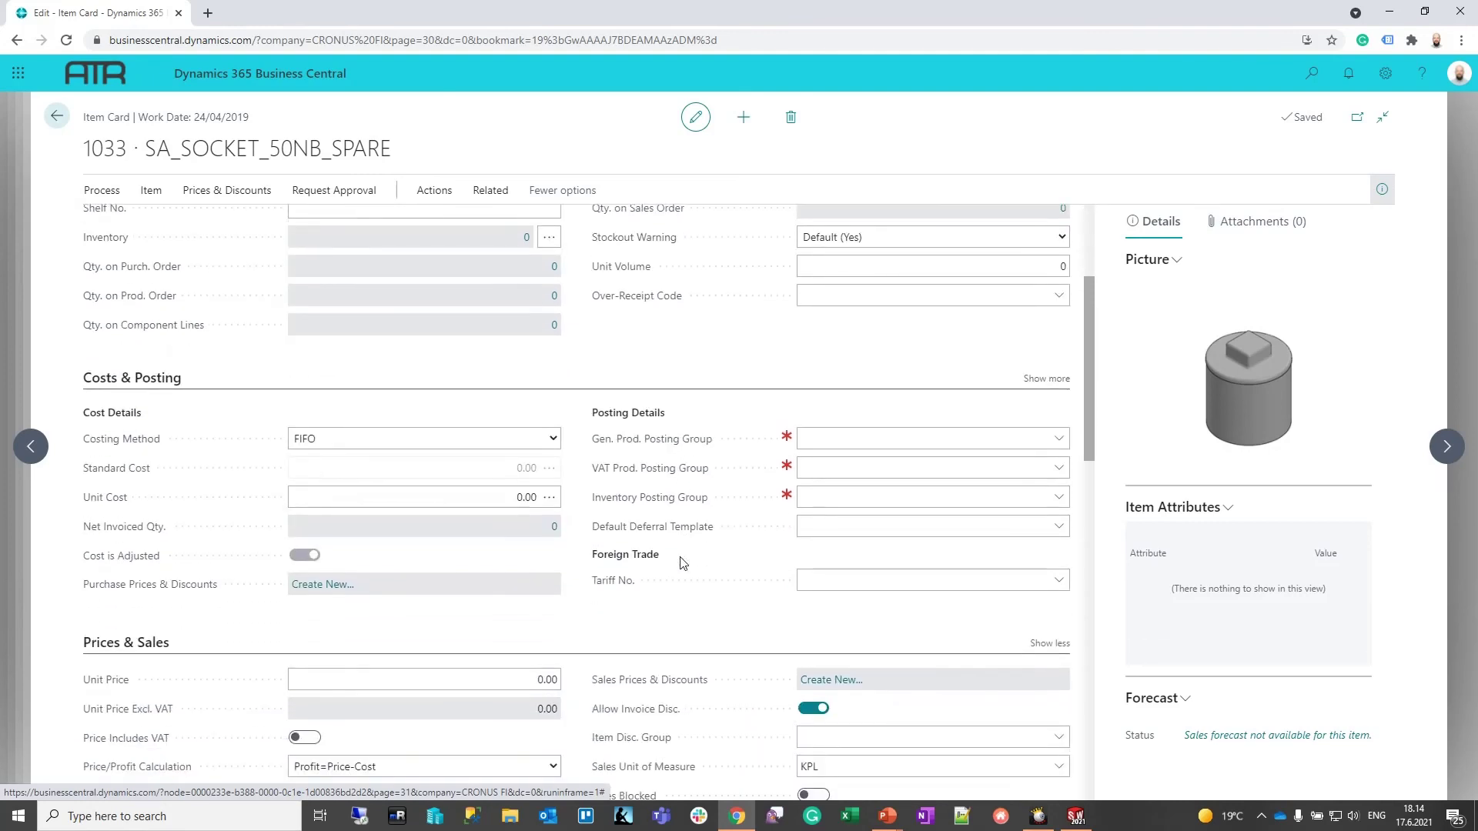
scroll(681, 563, down, 2)
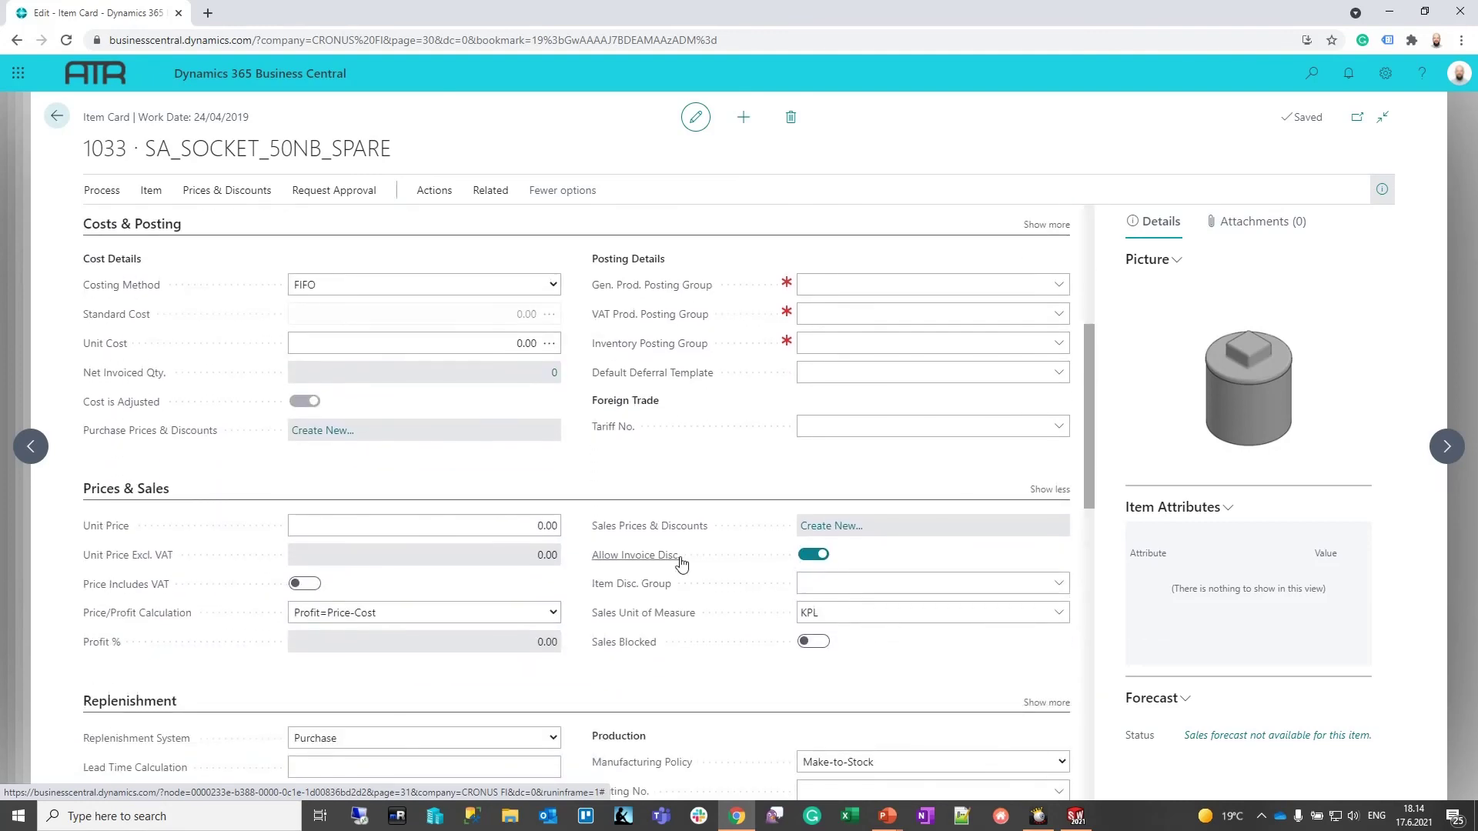
mouse_move(680, 563)
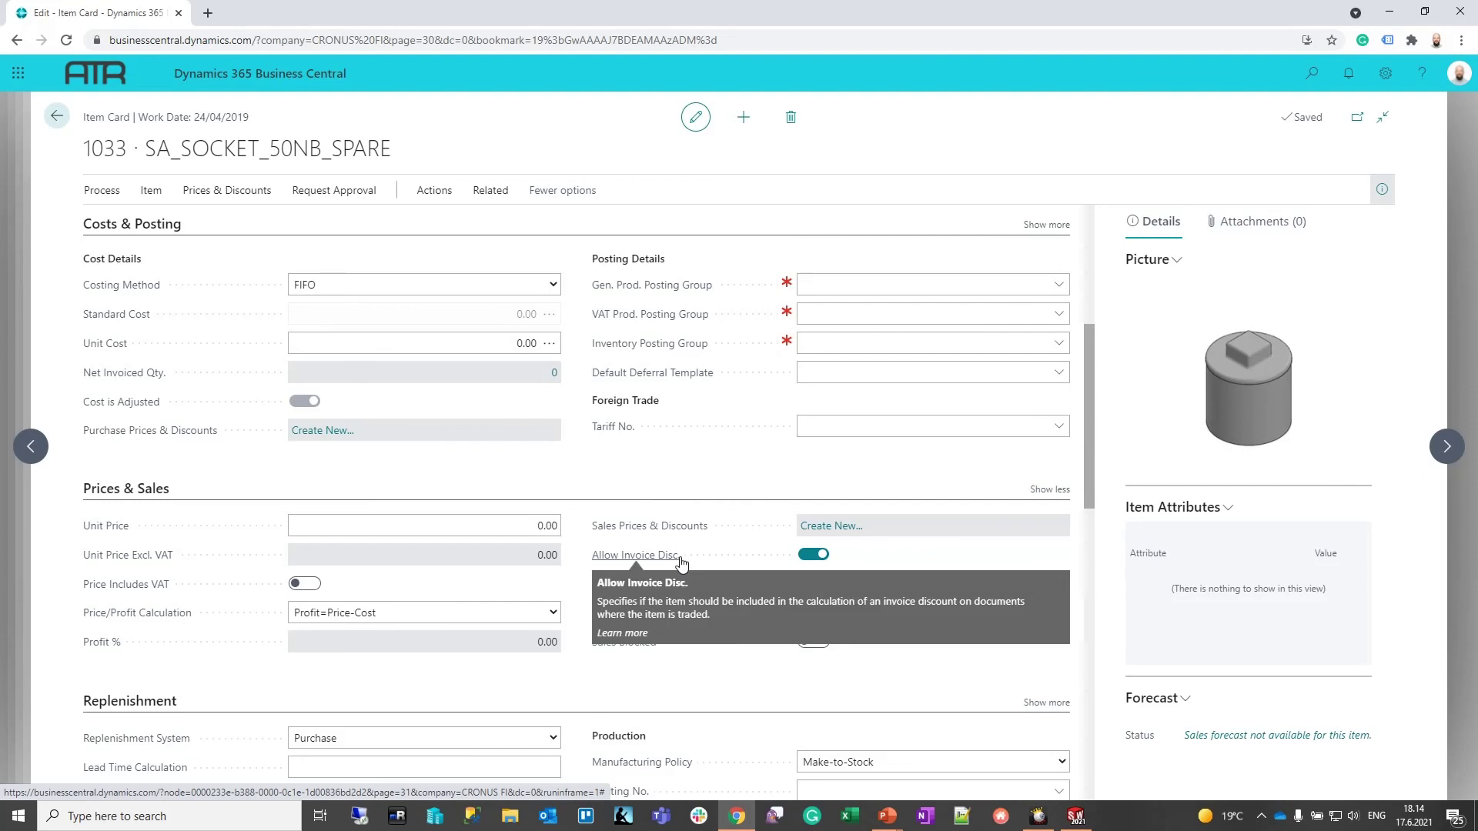